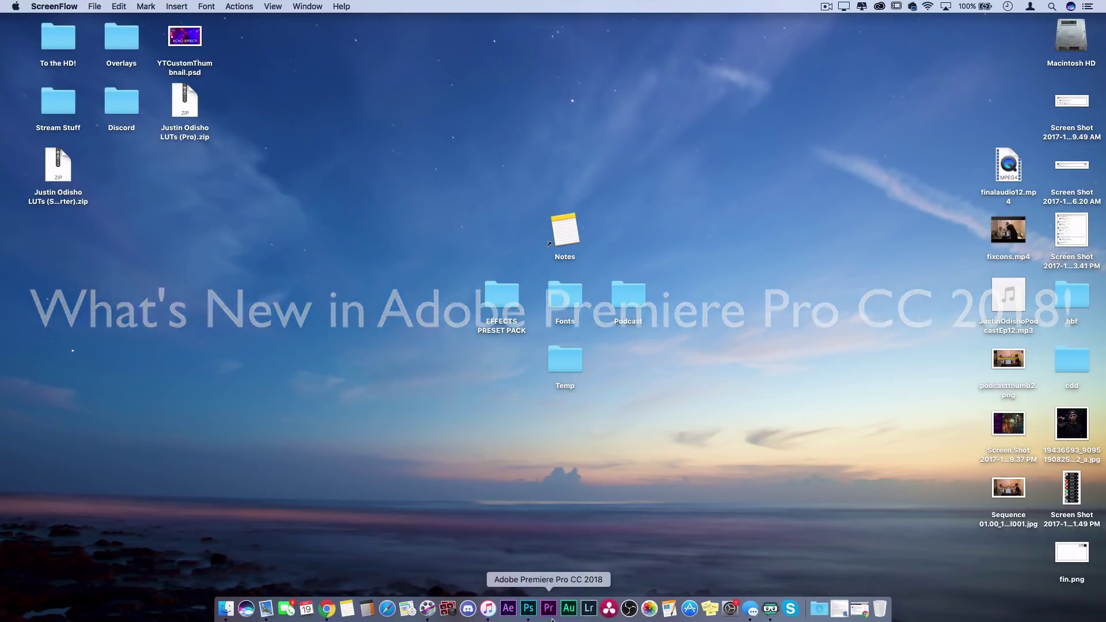
- Launch Premiere Pro CC 2018 from the Dock and dismiss the Bridge install conflict warning
{"action": "left_click", "coordinate": [549, 612]}
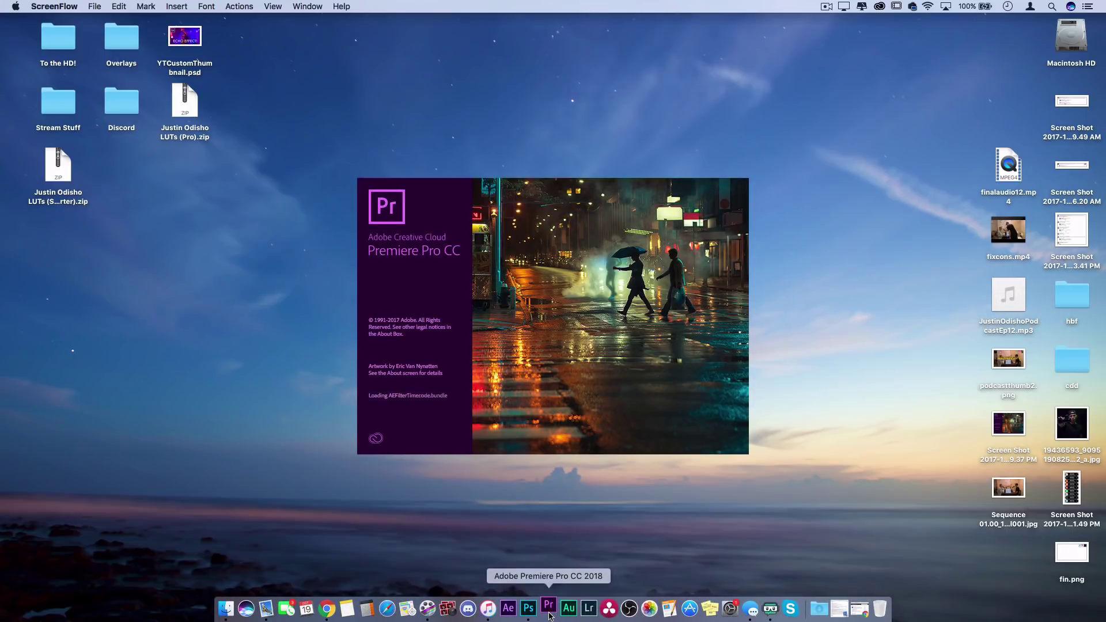
{"action": "left_click", "coordinate": [879, 6]}
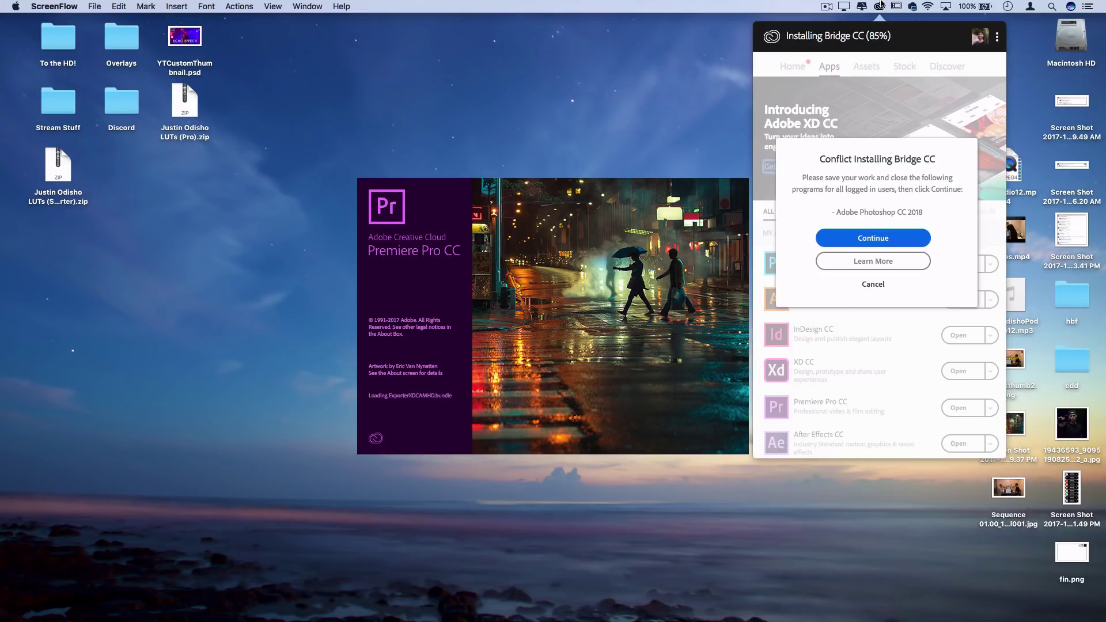
{"action": "left_click", "coordinate": [868, 285]}
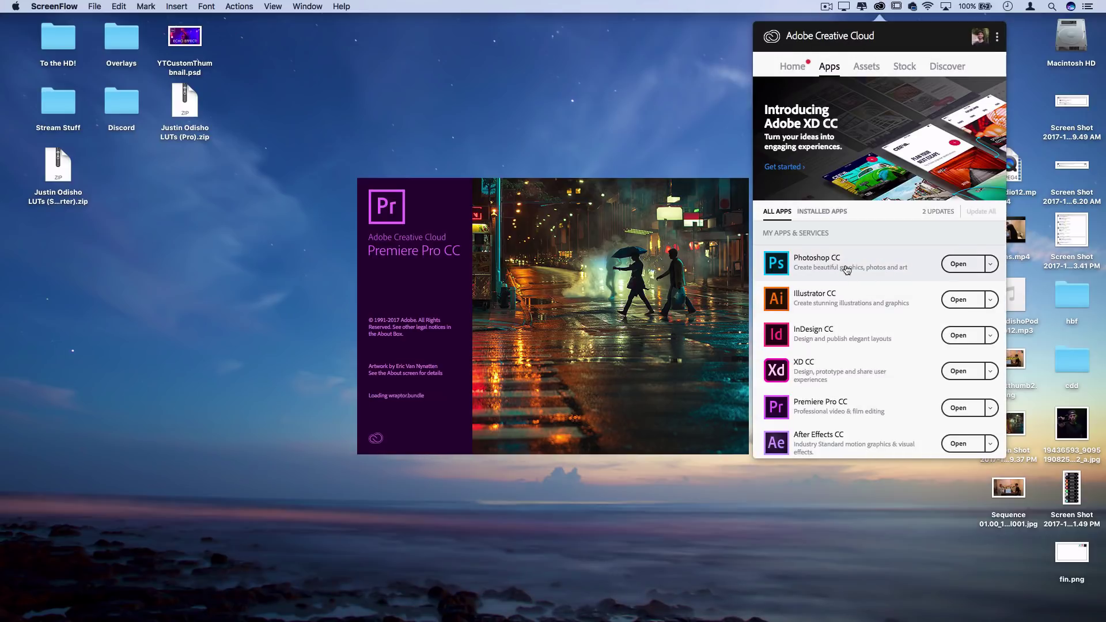
{"action": "scroll", "coordinate": [847, 273], "scroll_direction": "down", "scroll_amount": 3}
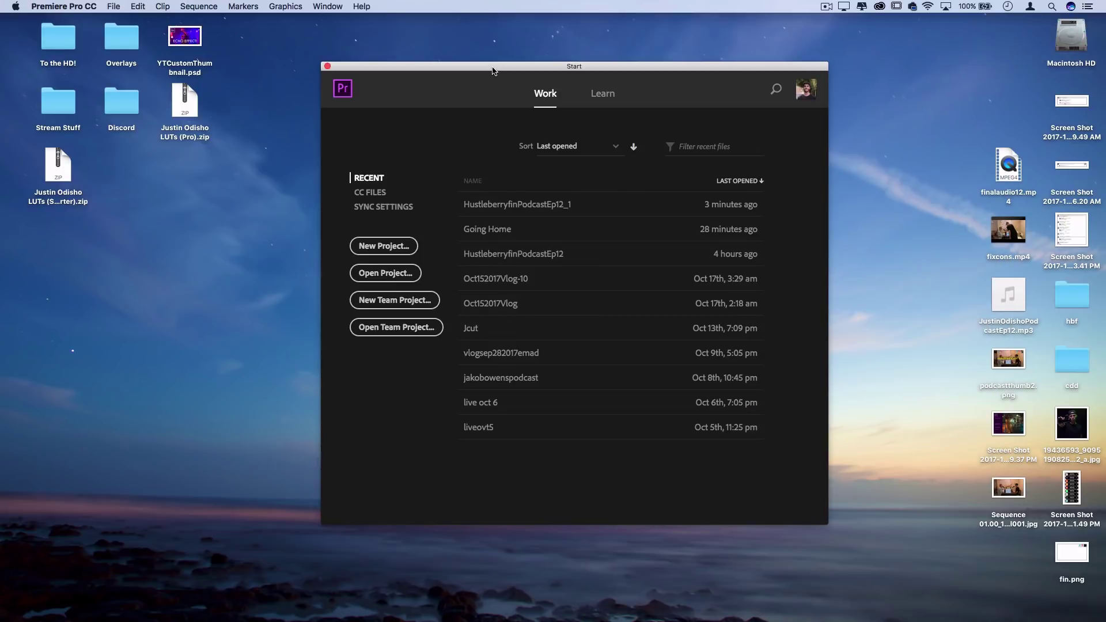
- Open the Going Home project from the Start screen's Recent list
{"action": "left_click_drag", "start_coordinate": [493, 70], "coordinate": [472, 81]}
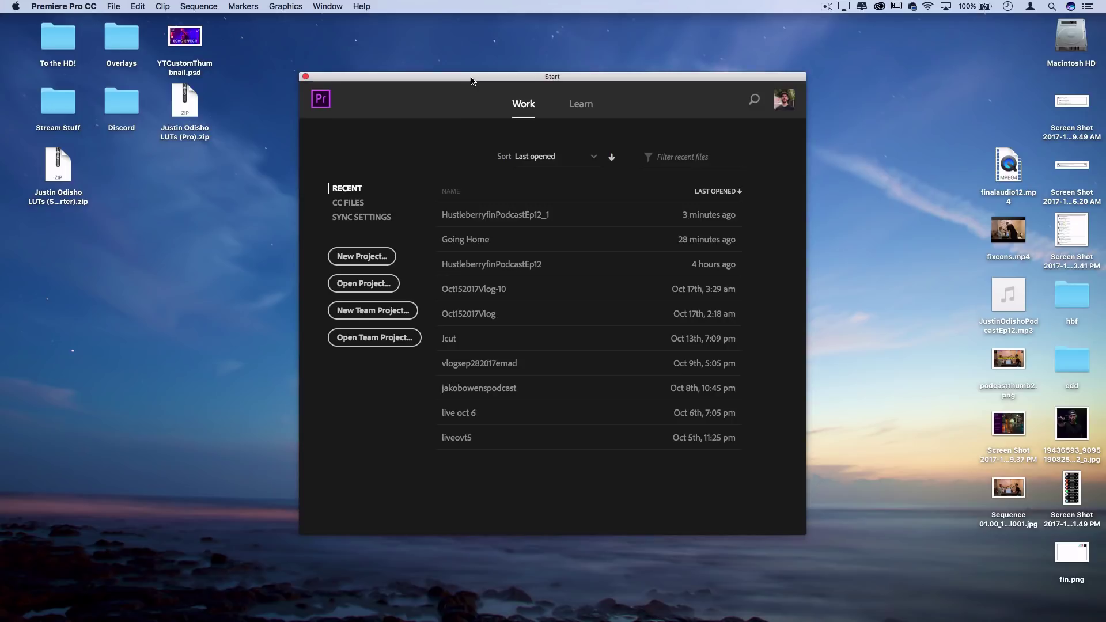
{"action": "left_click", "coordinate": [473, 241]}
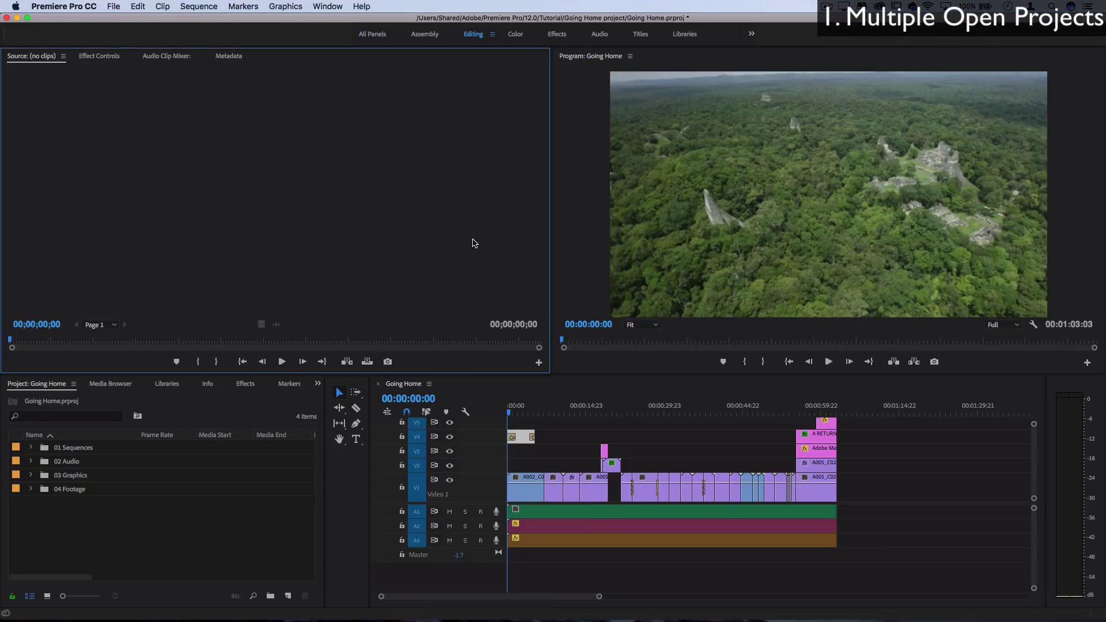
- Open HustleberryfinPodcastEp12_1 from File > Open Recent as a second project
{"action": "left_click", "coordinate": [114, 7]}
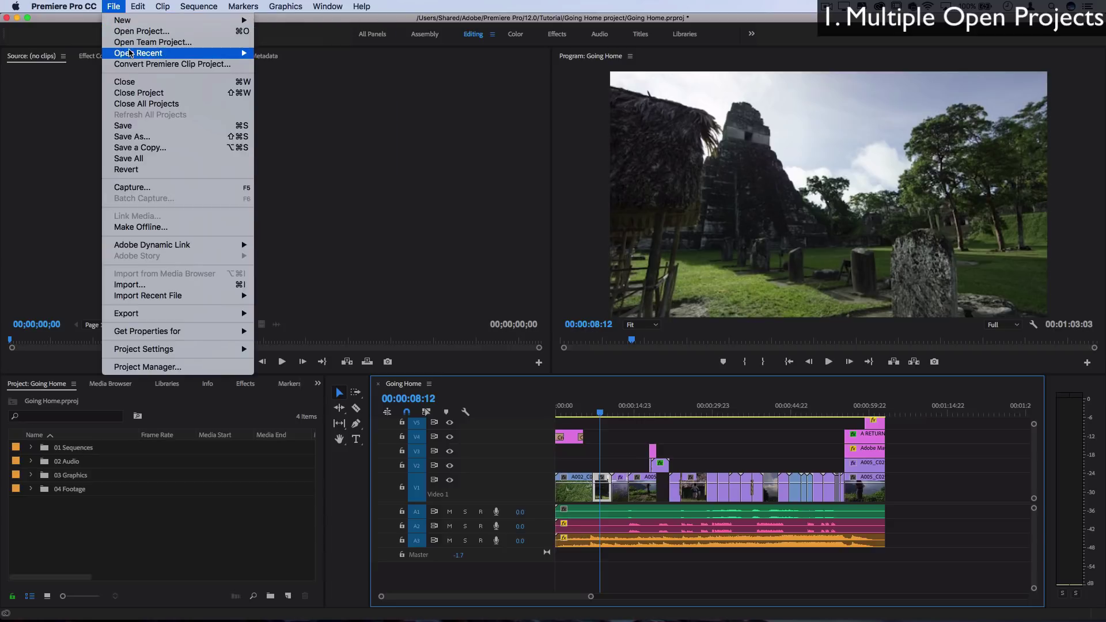
{"action": "mouse_move", "coordinate": [132, 53]}
{"action": "left_click", "coordinate": [289, 66]}
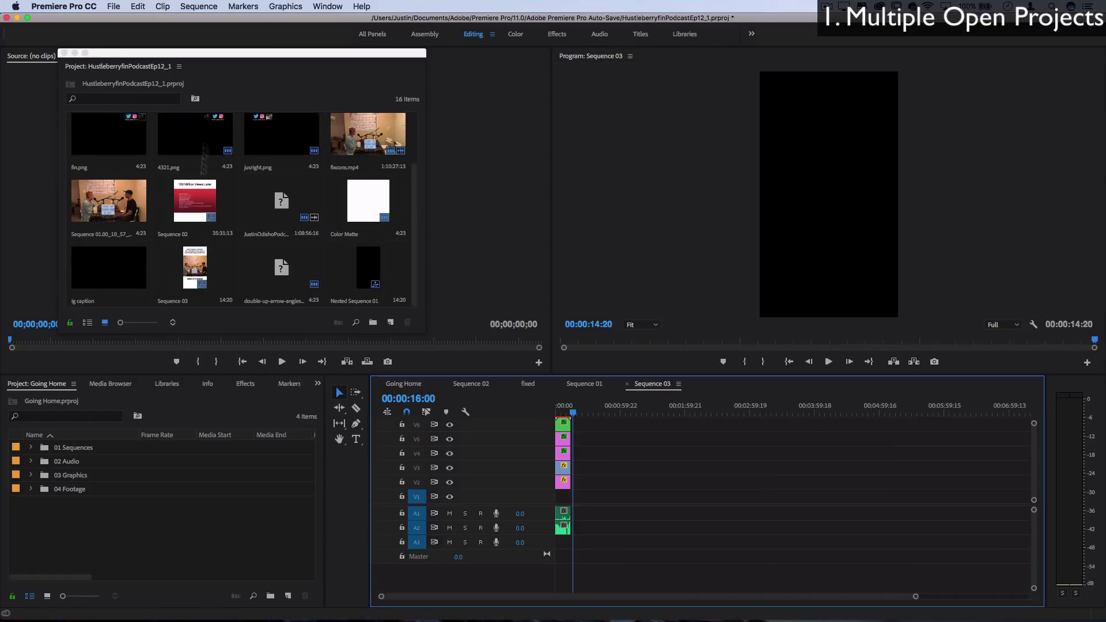
- Dock the floating Project: HustleberryfinPodcastEp12_1 panel into the Project panel group
{"action": "left_click_drag", "start_coordinate": [161, 55], "coordinate": [392, 153]}
{"action": "left_click", "coordinate": [409, 166]}
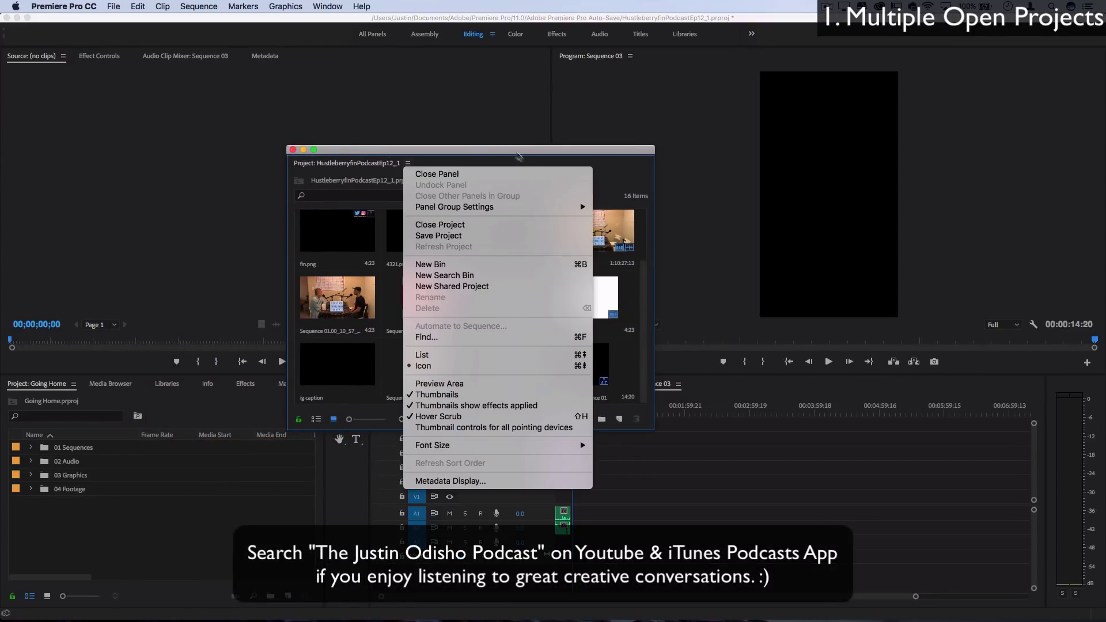
{"action": "left_click", "coordinate": [485, 152]}
{"action": "left_click_drag", "start_coordinate": [366, 164], "coordinate": [62, 383]}
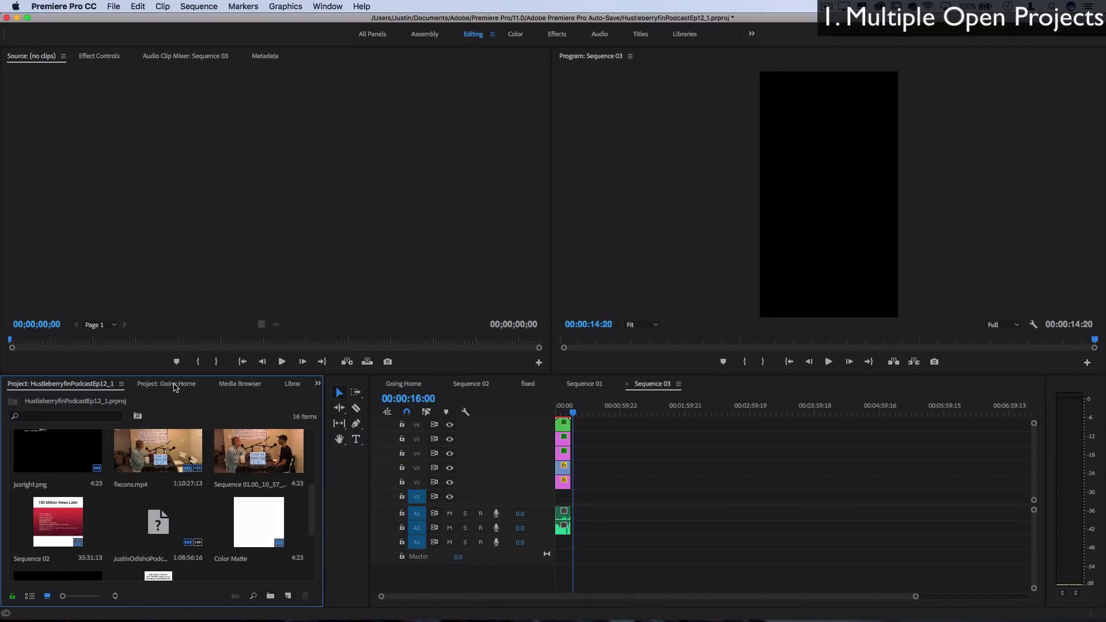
- Browse both project bins, expanding Going Home's 01 Sequences and 02 Audio folders
{"action": "left_click", "coordinate": [174, 386]}
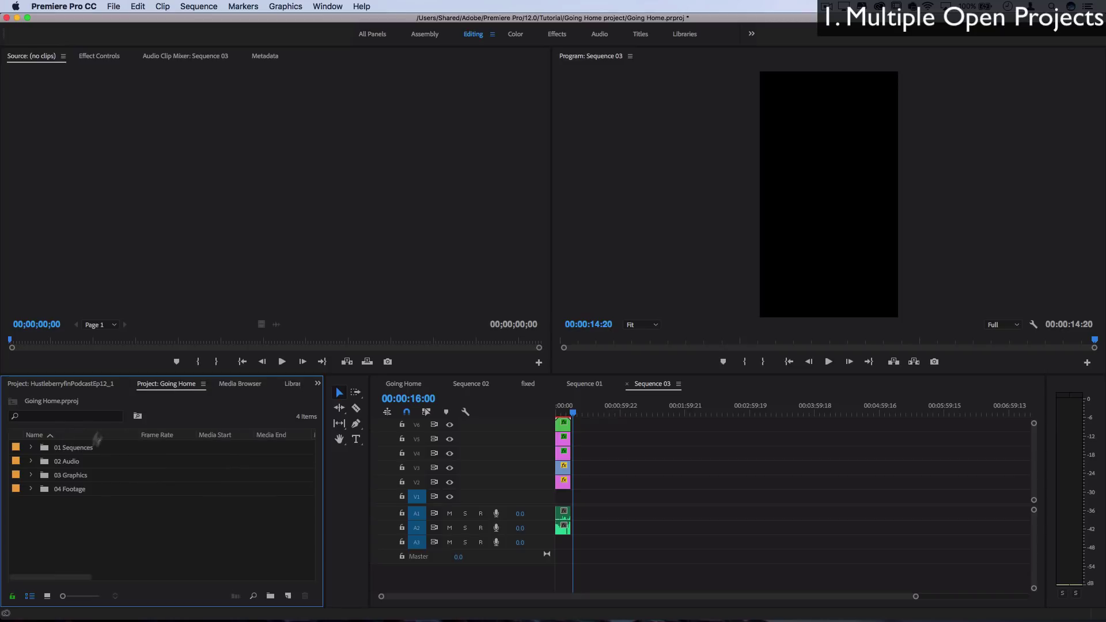
{"action": "left_click", "coordinate": [31, 448]}
{"action": "left_click", "coordinate": [32, 476]}
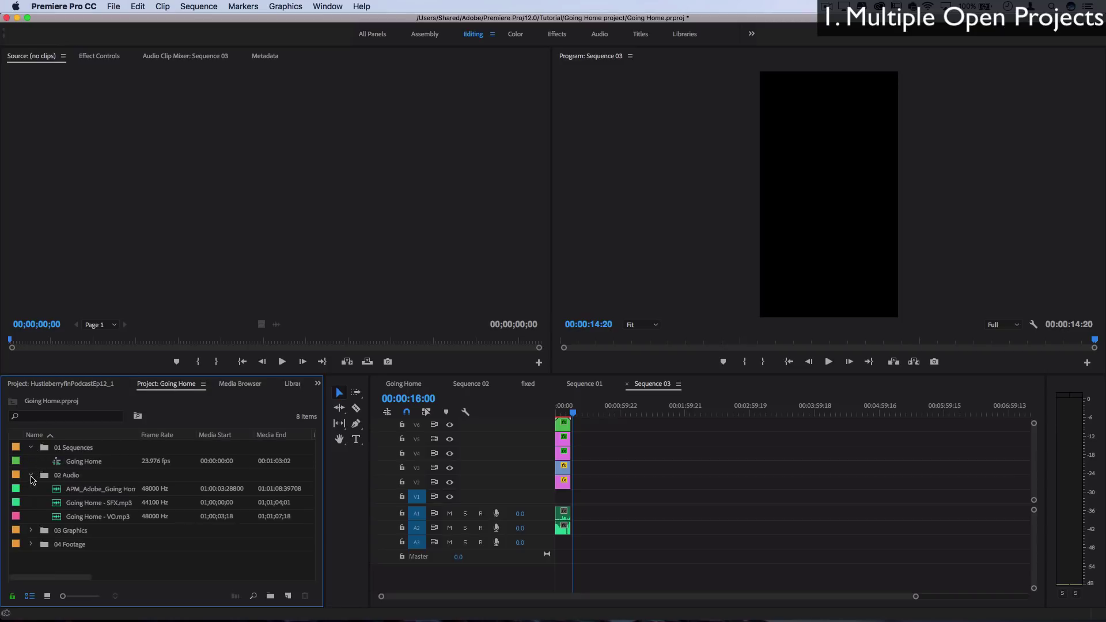
{"action": "left_click", "coordinate": [72, 385]}
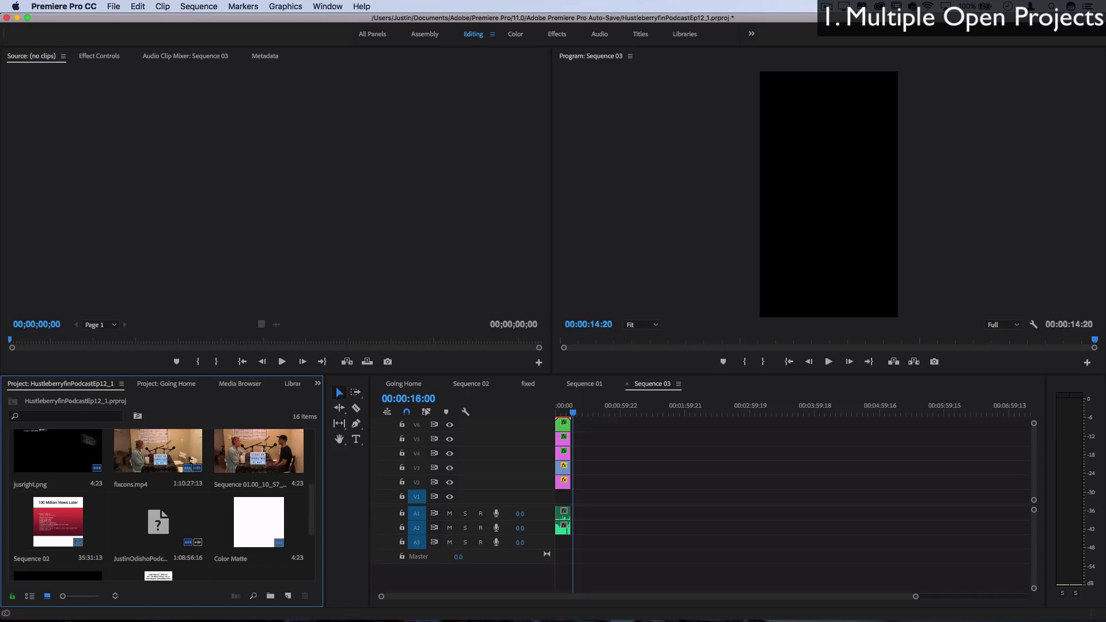
{"action": "scroll", "coordinate": [187, 469], "scroll_direction": "up", "scroll_amount": 5}
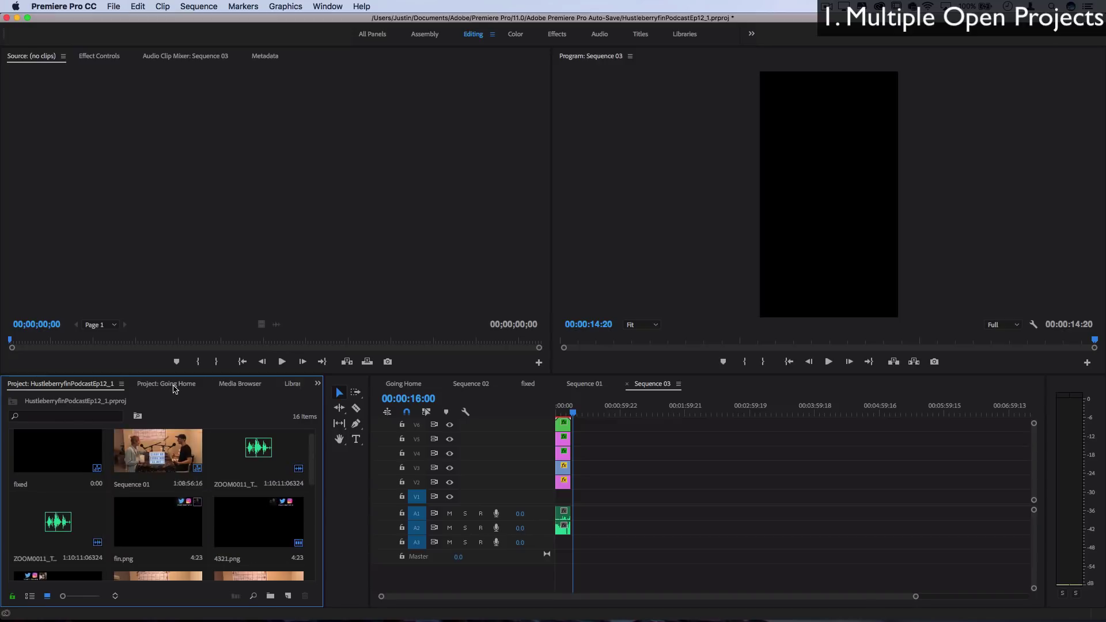
{"action": "left_click", "coordinate": [169, 384]}
{"action": "left_click", "coordinate": [85, 385]}
- Place the podcast's Sequence 01 at the end of the Going Home timeline and scrub to check
{"action": "left_click", "coordinate": [406, 385]}
{"action": "left_click", "coordinate": [173, 453]}
{"action": "left_click_drag", "start_coordinate": [173, 452], "coordinate": [902, 494]}
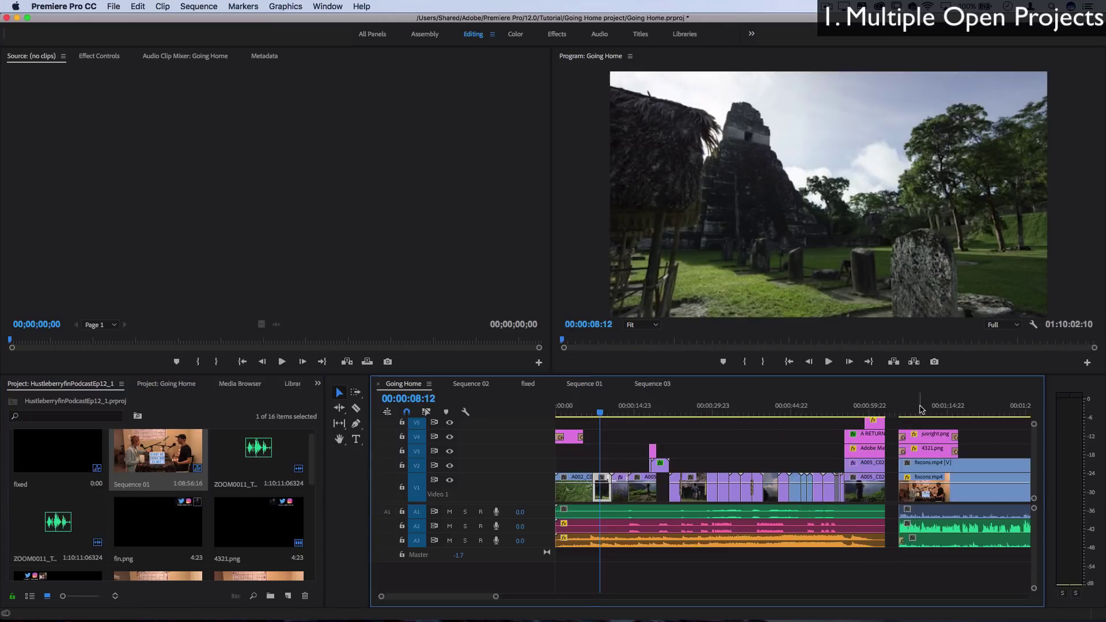
{"action": "left_click", "coordinate": [921, 411]}
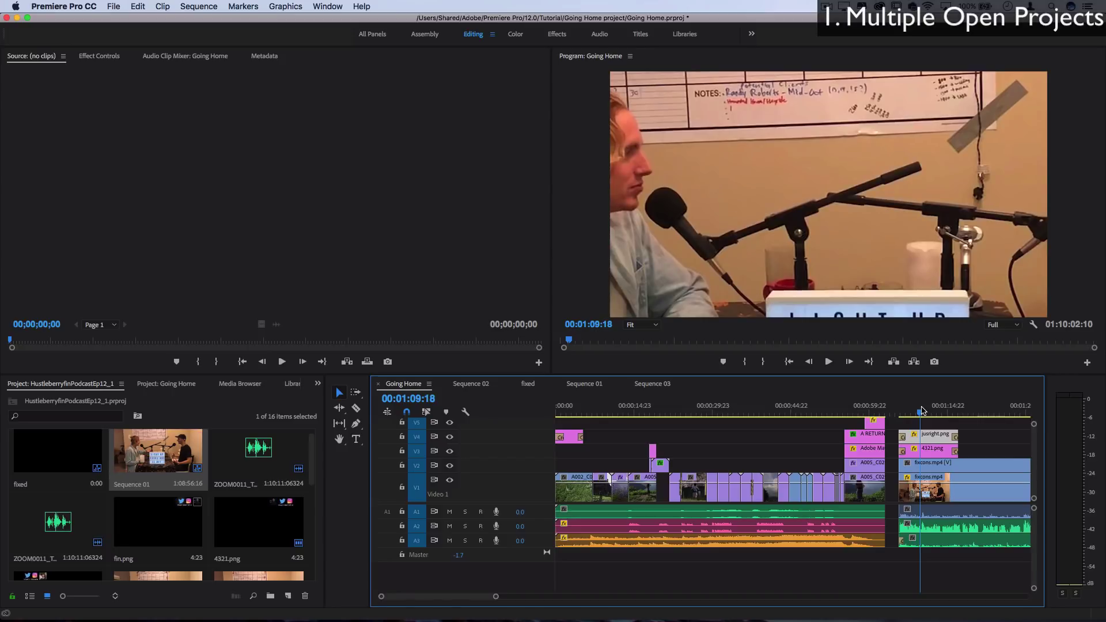
{"action": "left_click", "coordinate": [803, 409]}
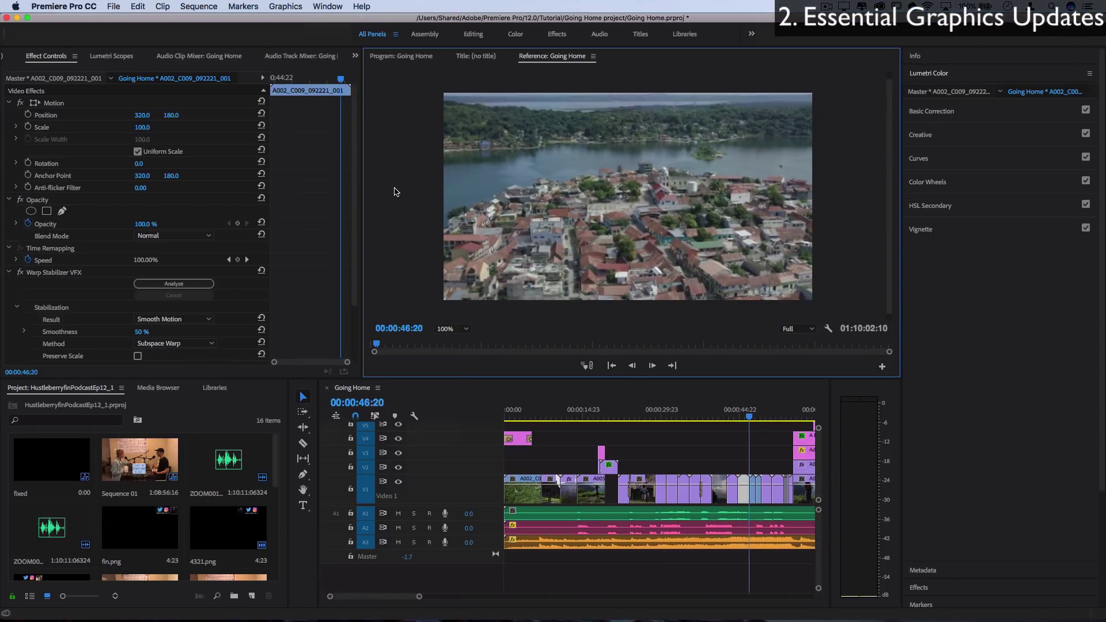
- Open the Essential Graphics panel from the Window menu and dock it in the workspace
{"action": "left_click", "coordinate": [335, 6]}
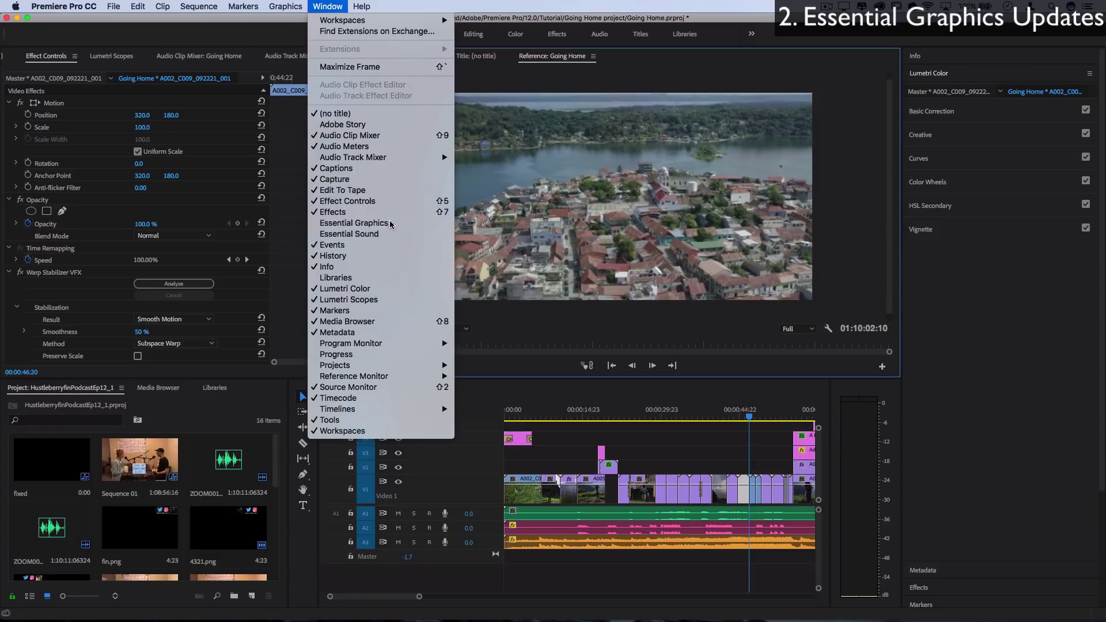
{"action": "left_click", "coordinate": [353, 223]}
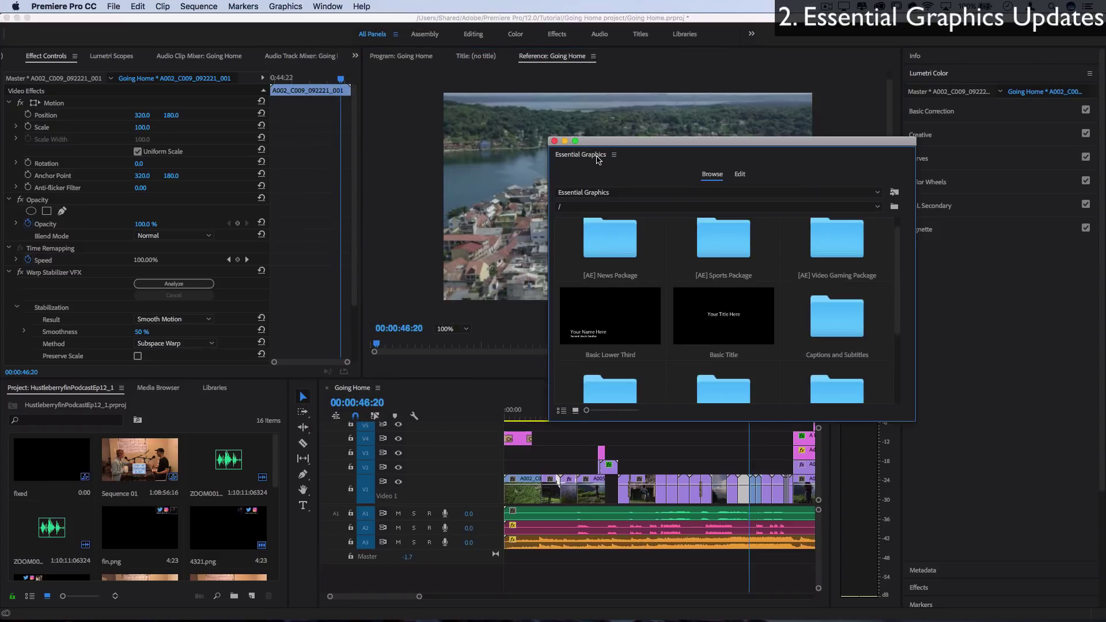
{"action": "left_click_drag", "start_coordinate": [596, 160], "coordinate": [80, 62]}
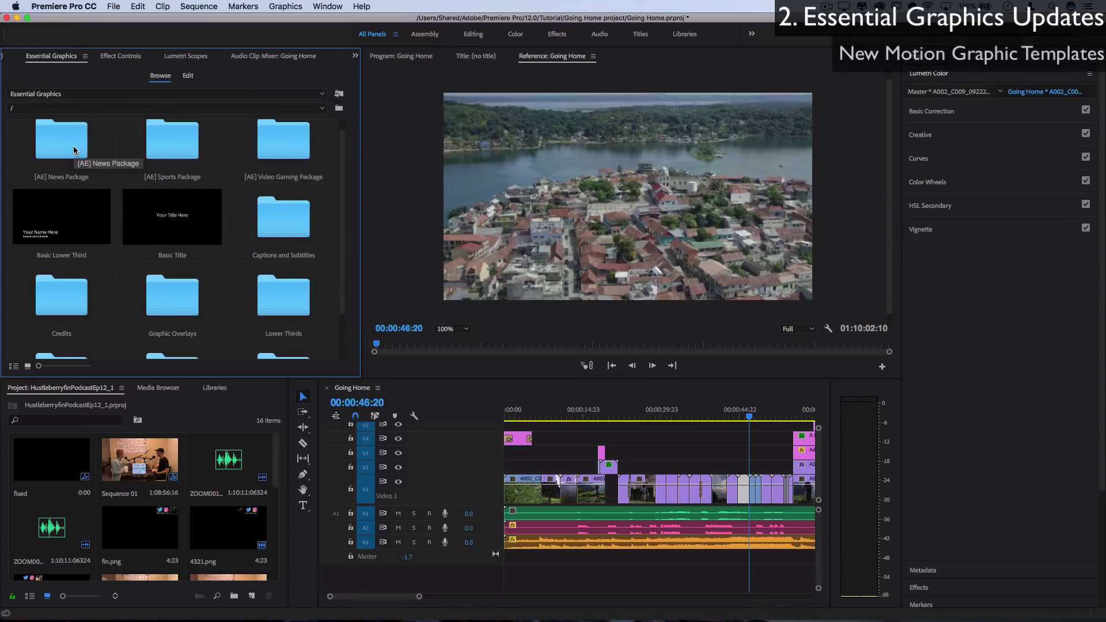
- Add Sports Lower Third Center from [AE] Sports Package to V2, accepting font substitution
{"action": "double_click", "coordinate": [189, 147]}
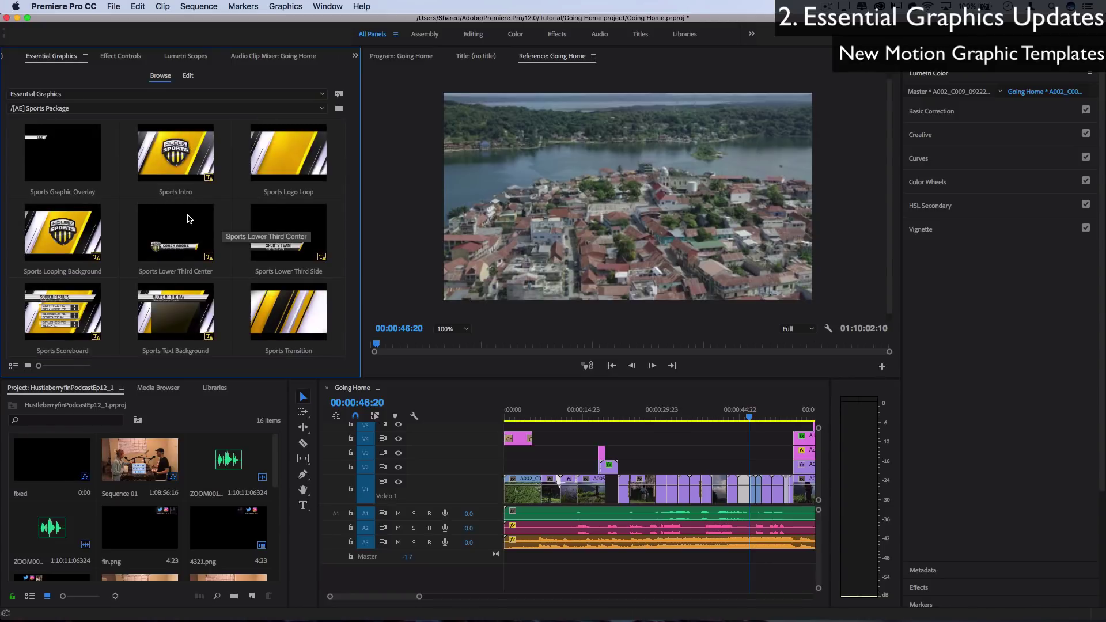
{"action": "left_click_drag", "start_coordinate": [172, 240], "coordinate": [661, 464]}
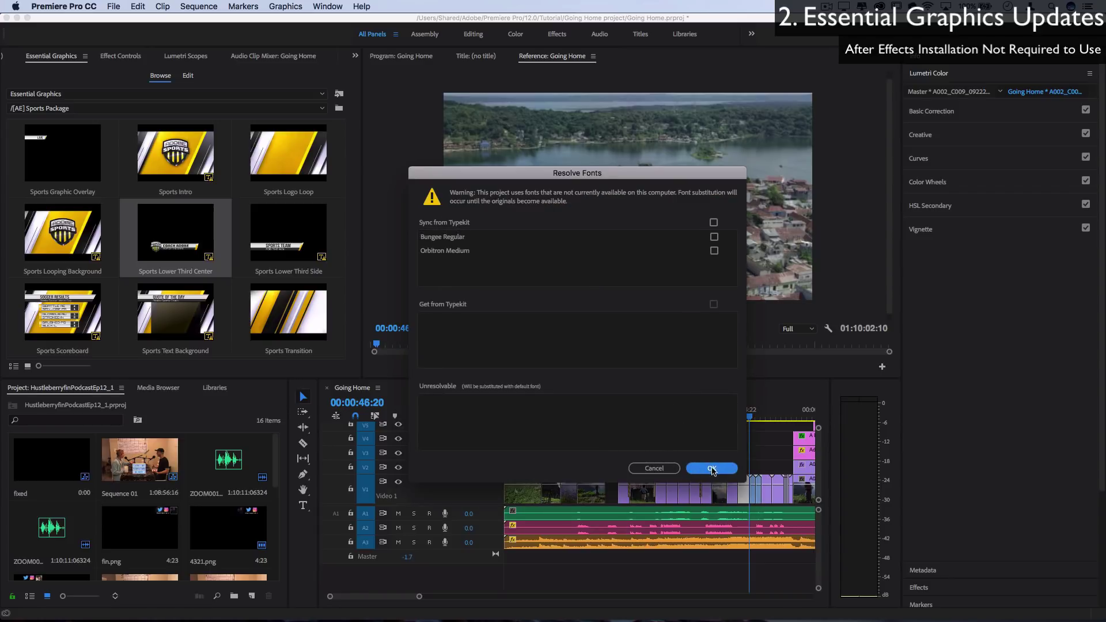
{"action": "left_click", "coordinate": [712, 469]}
{"action": "left_click", "coordinate": [684, 419]}
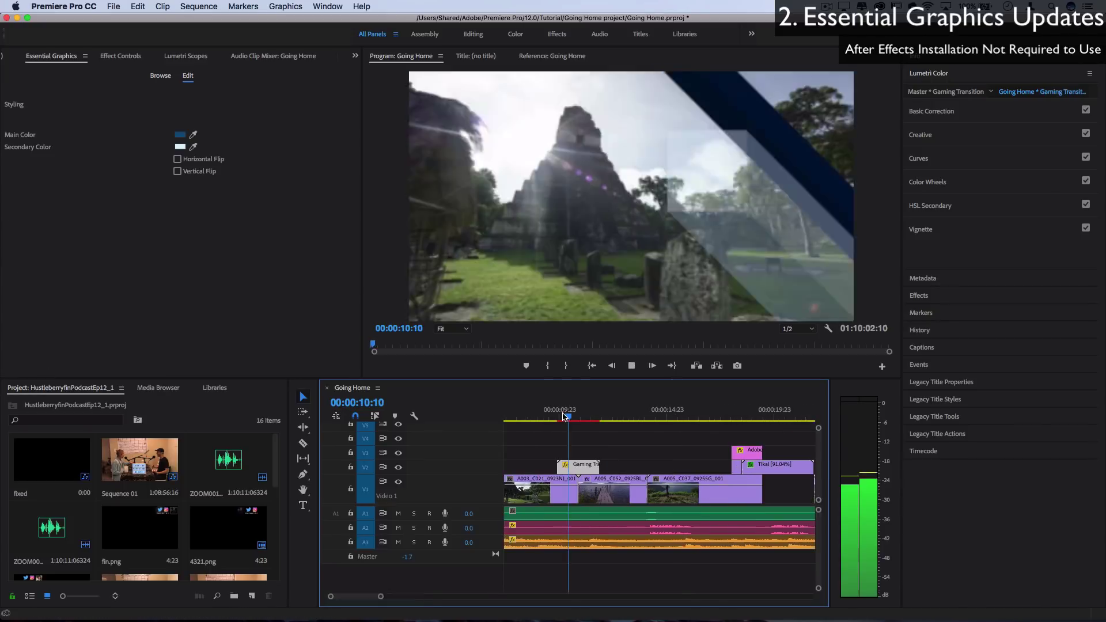
{"action": "key", "text": "space"}
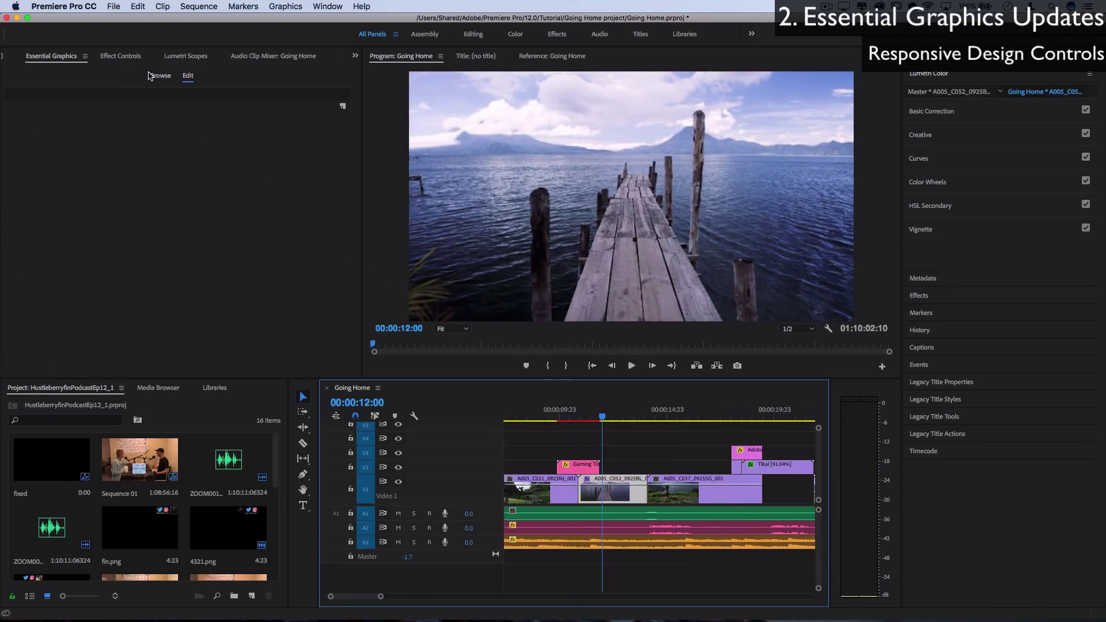
- Select the Explore Today title on V4 and move its quote layer to Position 2.5, 34
{"action": "scroll", "coordinate": [552, 419], "scroll_direction": "up", "scroll_amount": 5}
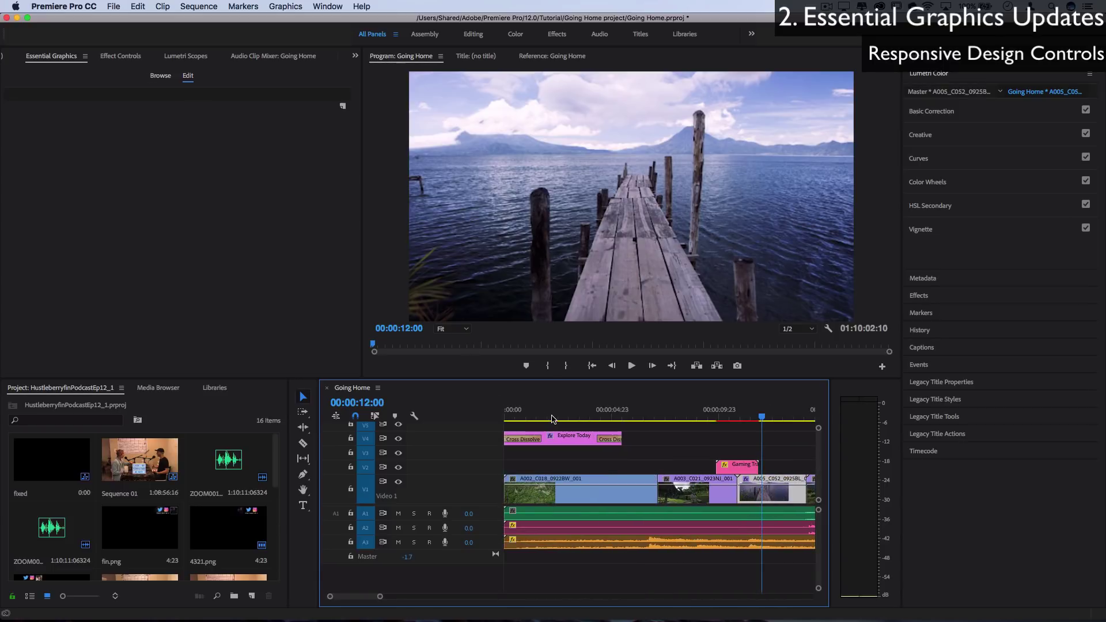
{"action": "left_click", "coordinate": [559, 436]}
{"action": "left_click", "coordinate": [561, 417]}
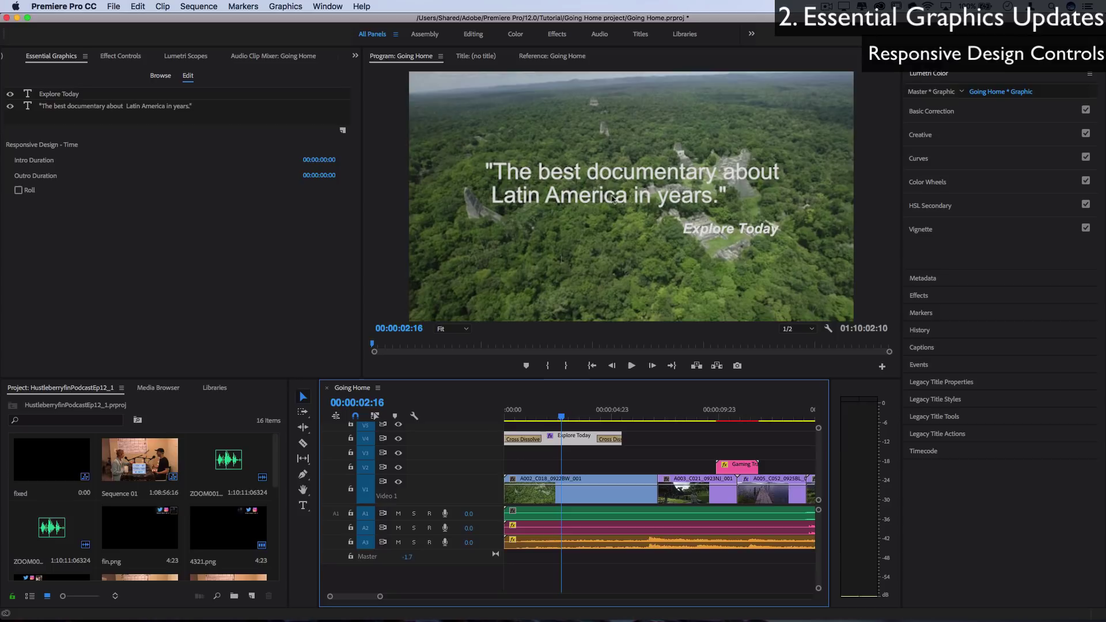
{"action": "left_click", "coordinate": [103, 97]}
{"action": "left_click", "coordinate": [107, 106]}
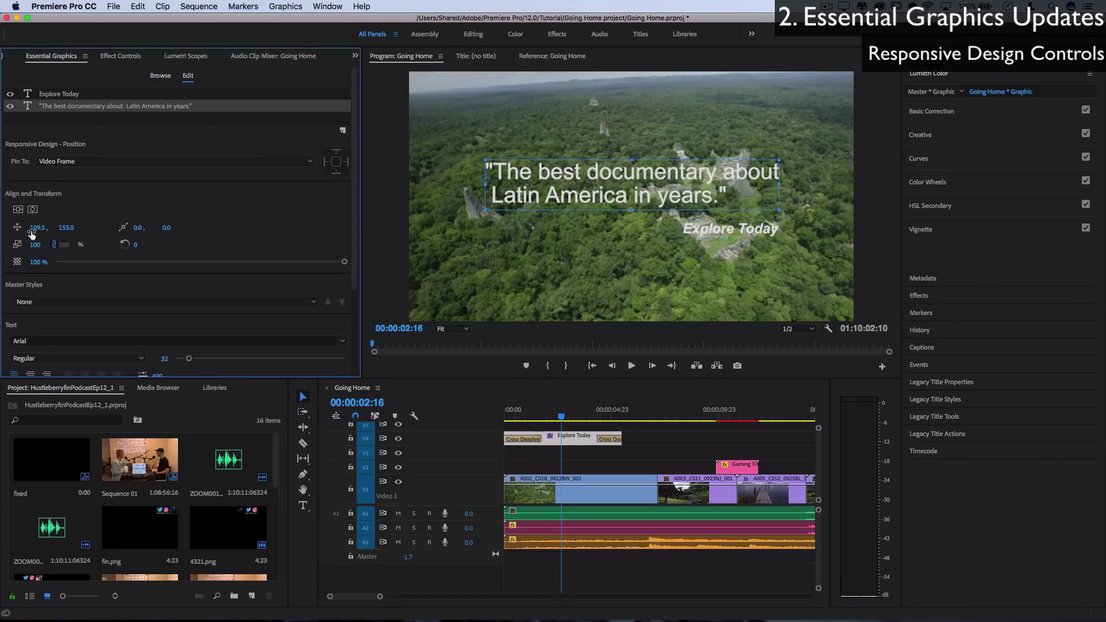
{"action": "left_click_drag", "start_coordinate": [38, 227], "coordinate": [70, 228]}
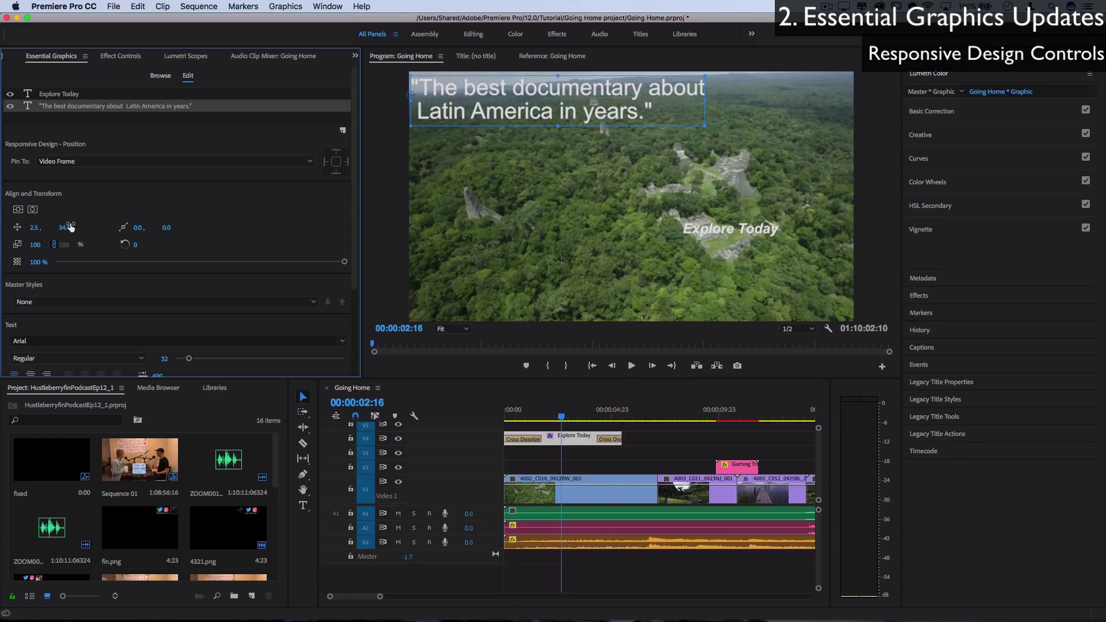
- Move the Explore Today layer to Position 215, 97, just beneath the quote
{"action": "left_click", "coordinate": [59, 94]}
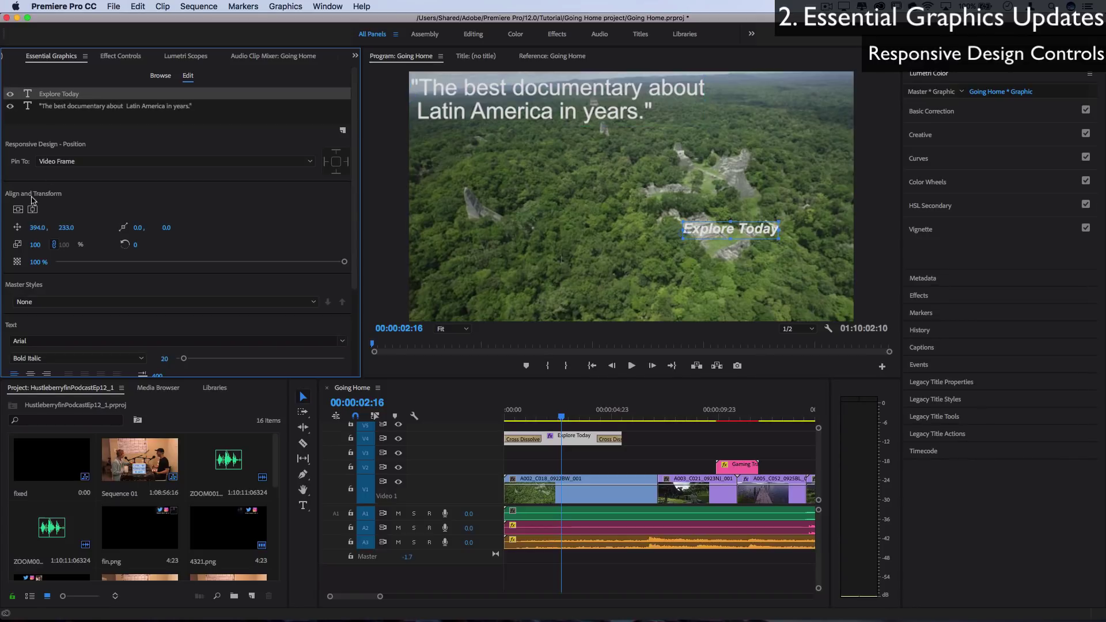
{"action": "left_click_drag", "start_coordinate": [34, 227], "coordinate": [12, 227]}
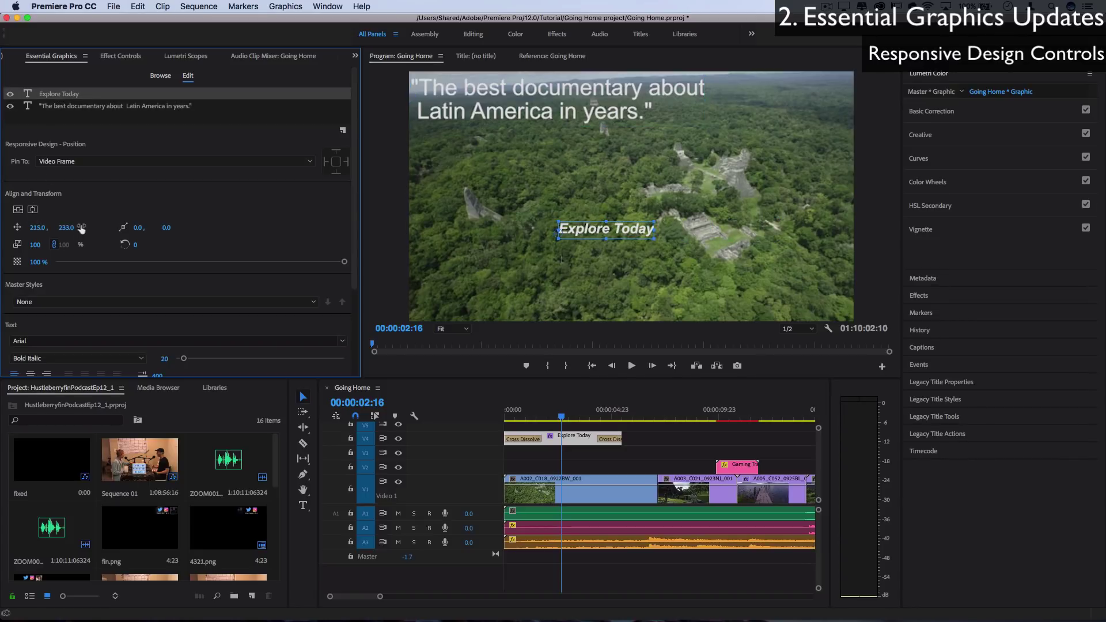
{"action": "left_click_drag", "start_coordinate": [81, 228], "coordinate": [48, 228]}
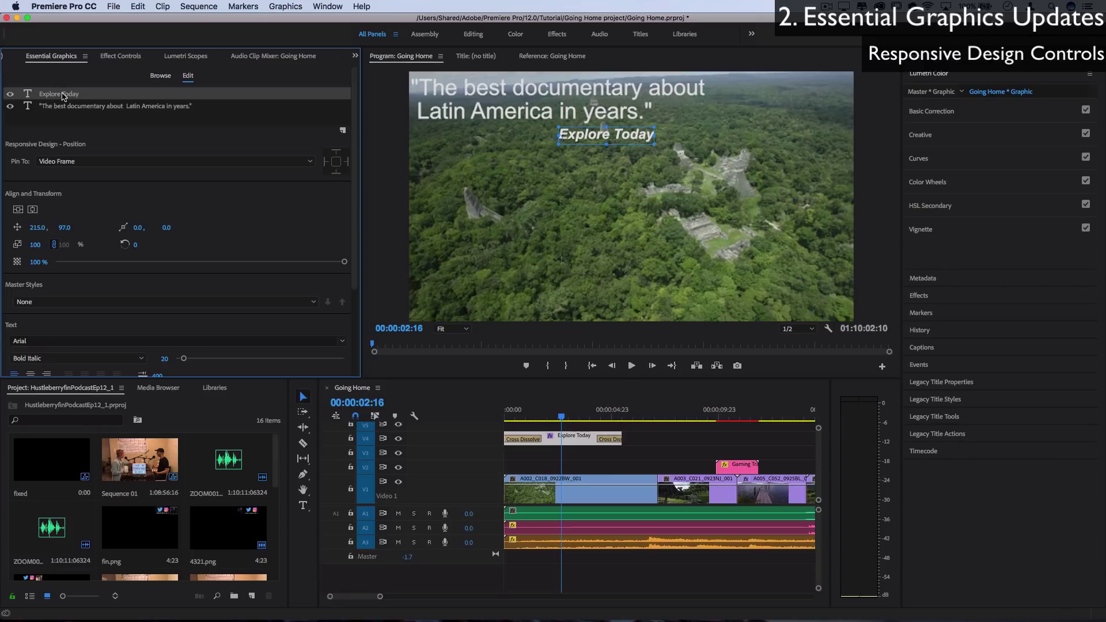
- Pin Explore Today to the quote layer, then move the quote to Position 82.5, 175
{"action": "left_click", "coordinate": [74, 162]}
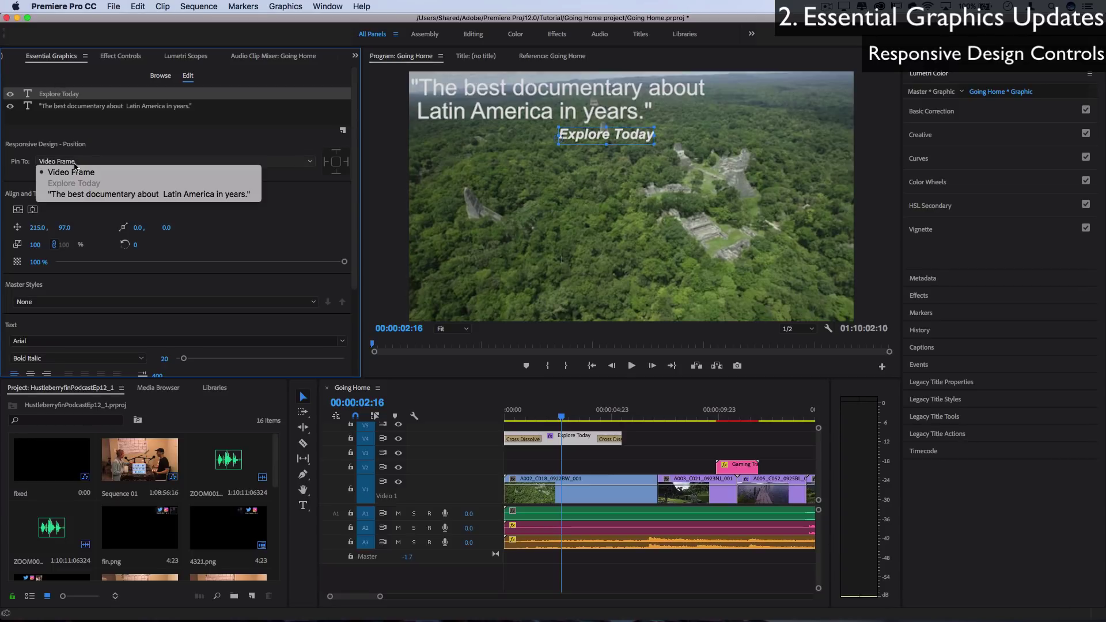
{"action": "left_click", "coordinate": [136, 194]}
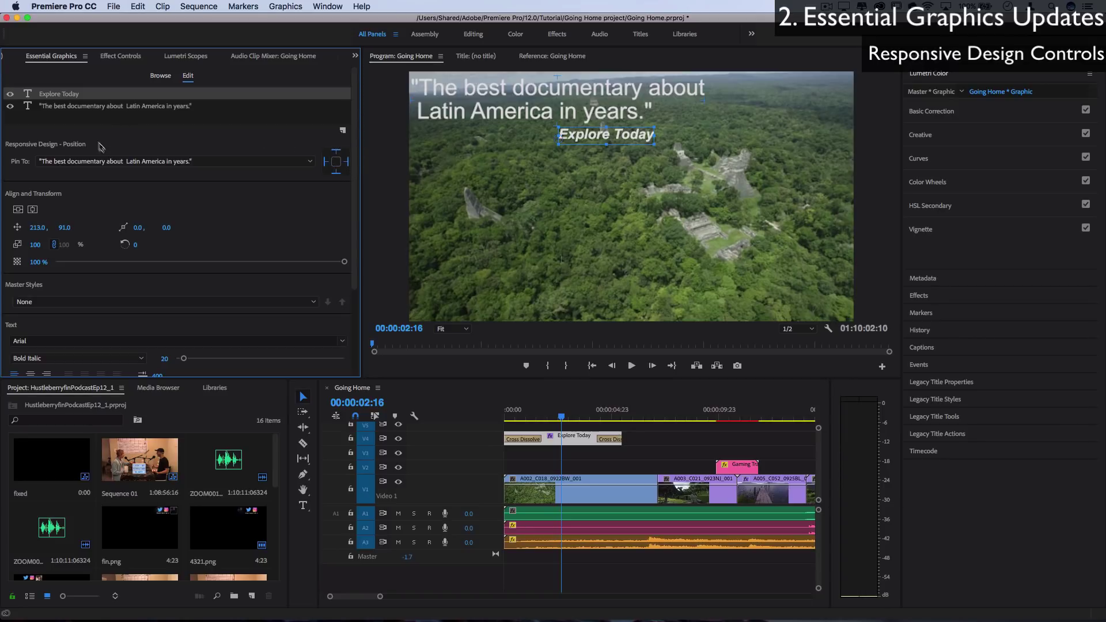
{"action": "left_click", "coordinate": [86, 108]}
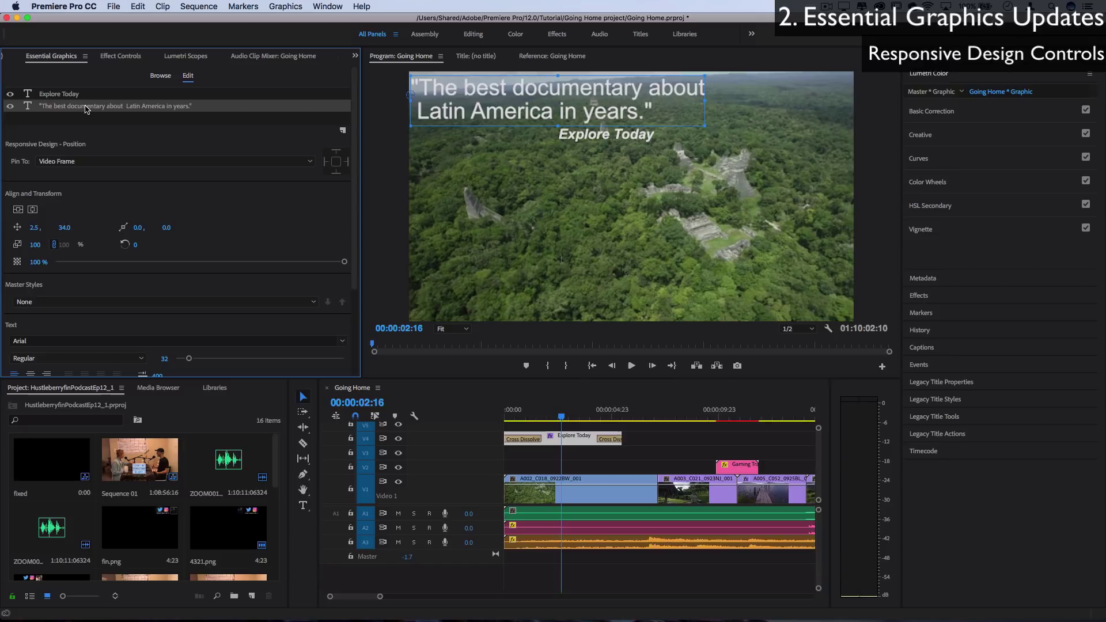
{"action": "mouse_move", "coordinate": [50, 228]}
{"action": "left_mouse_down"}
{"action": "mouse_move", "coordinate": [86, 228]}
{"action": "mouse_move", "coordinate": [40, 229]}
{"action": "mouse_move", "coordinate": [71, 227]}
{"action": "left_mouse_up"}
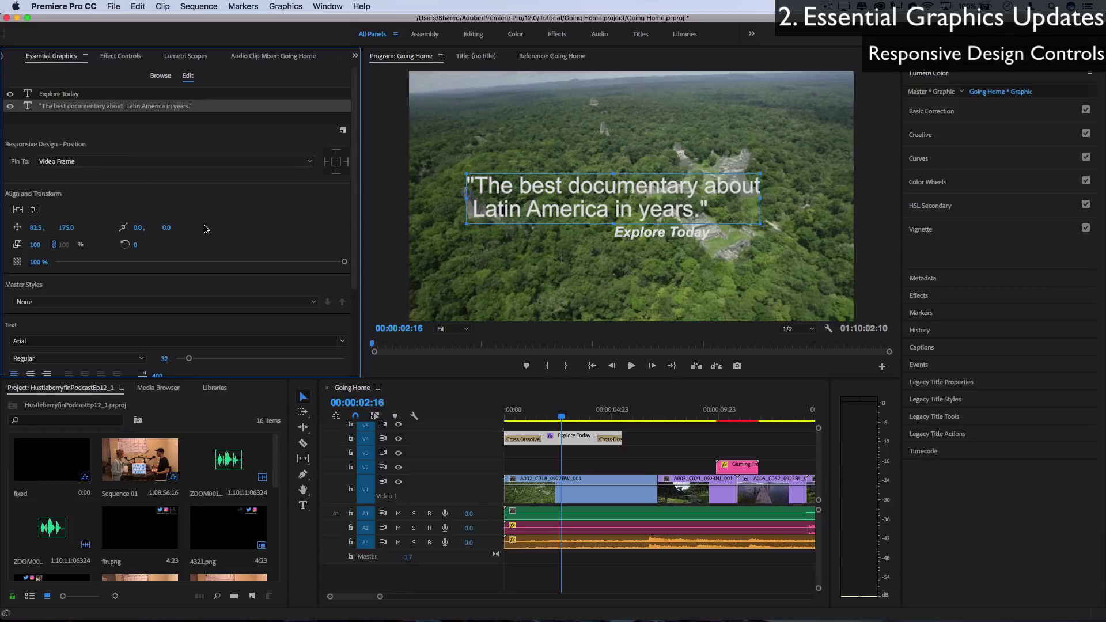
- Set the graphic's Responsive Design Outro Duration to 00:00:01:06
{"action": "scroll", "coordinate": [206, 229], "scroll_direction": "down", "scroll_amount": 5}
{"action": "scroll", "coordinate": [205, 229], "scroll_direction": "up", "scroll_amount": 5}
{"action": "left_click", "coordinate": [107, 121]}
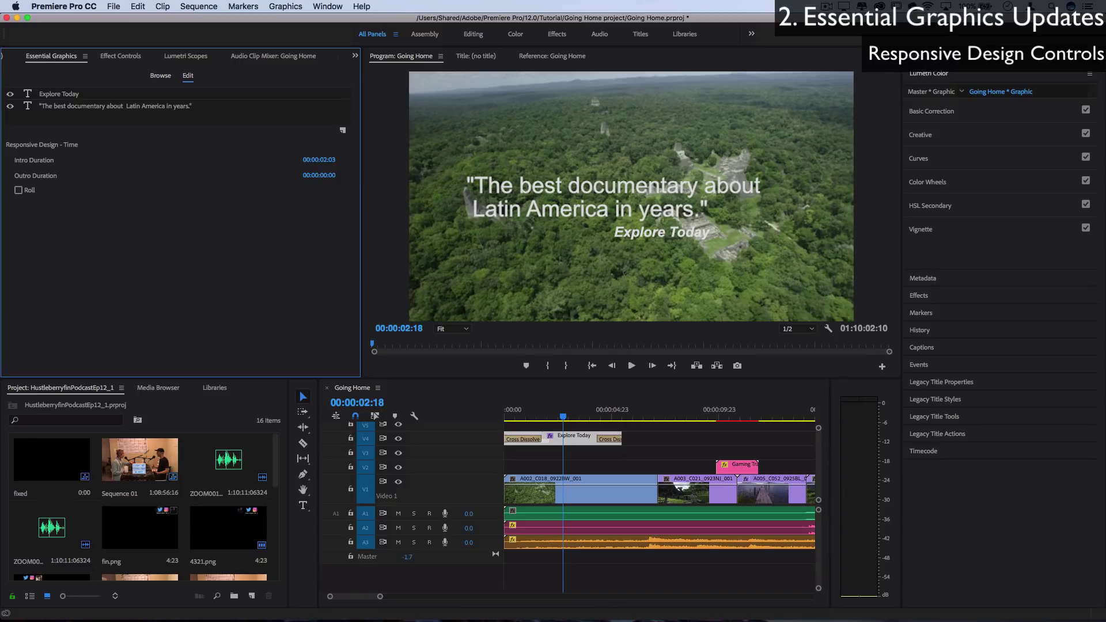
{"action": "left_click_drag", "start_coordinate": [329, 175], "coordinate": [185, 156]}
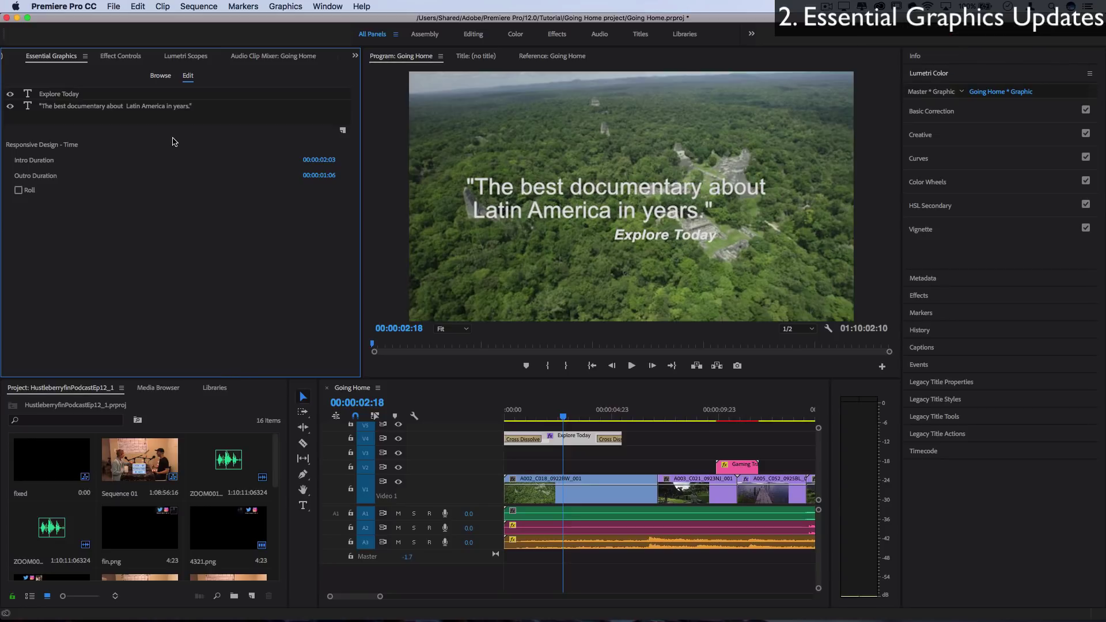
- Select both text layers, set their Kerning to 72 and give them a red fill
{"action": "left_click", "coordinate": [138, 111]}
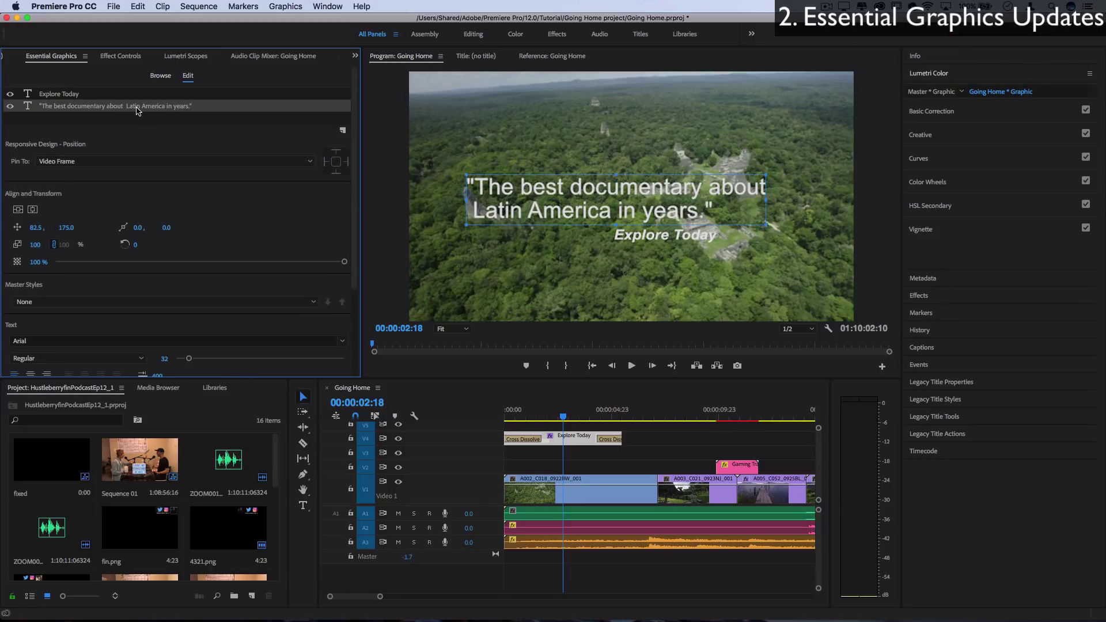
{"action": "left_click", "coordinate": [91, 97], "text": "shift"}
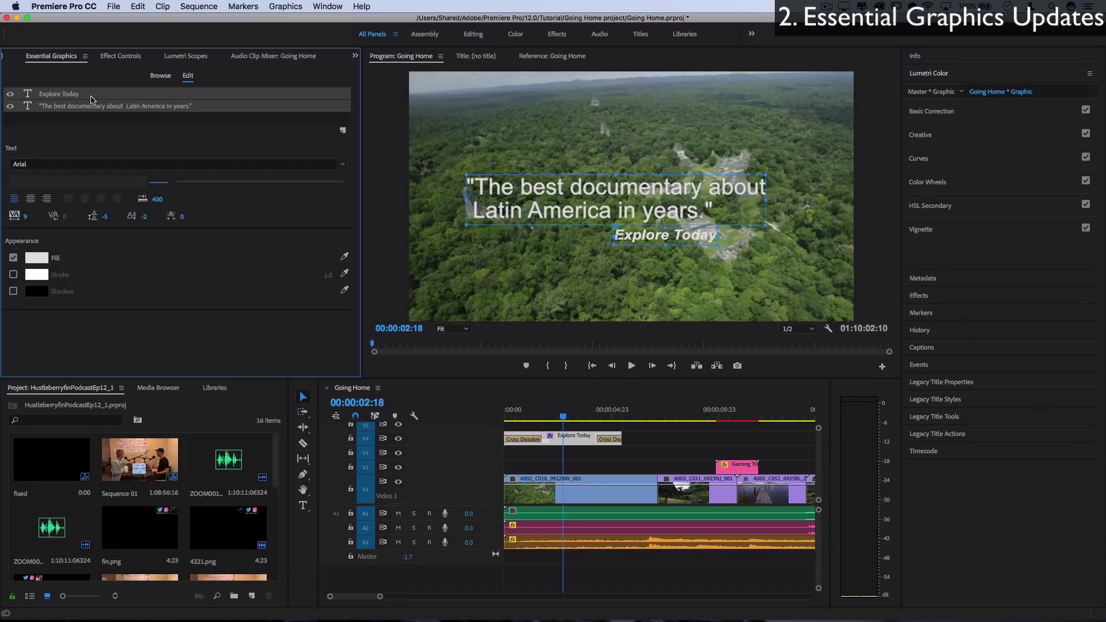
{"action": "left_click_drag", "start_coordinate": [26, 216], "coordinate": [61, 216]}
{"action": "left_click", "coordinate": [34, 258]}
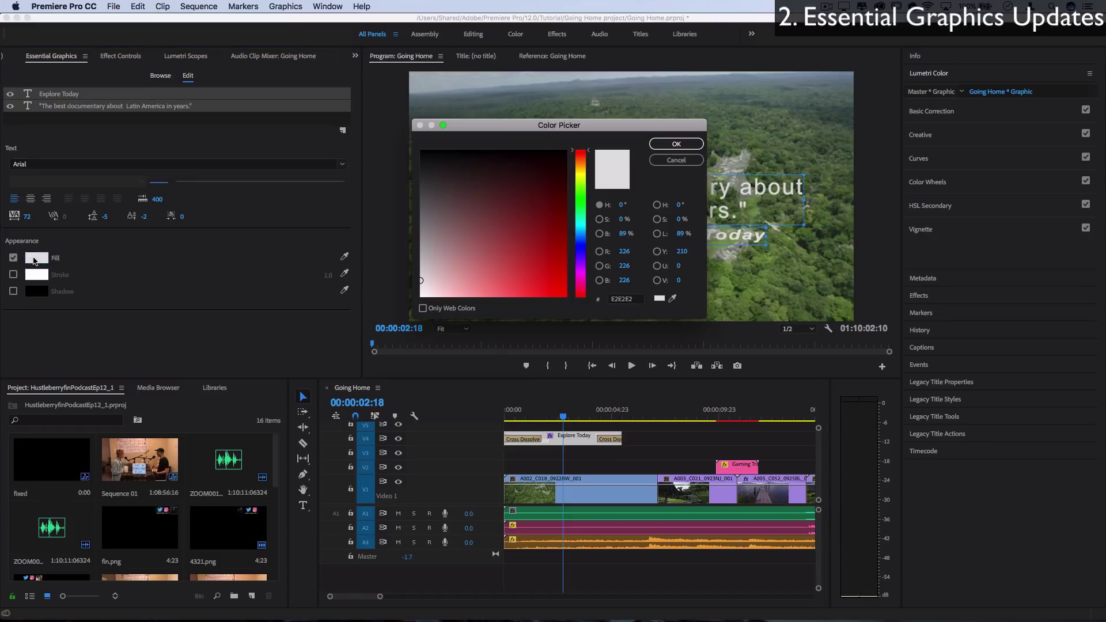
{"action": "left_click", "coordinate": [566, 151]}
{"action": "left_click", "coordinate": [676, 144]}
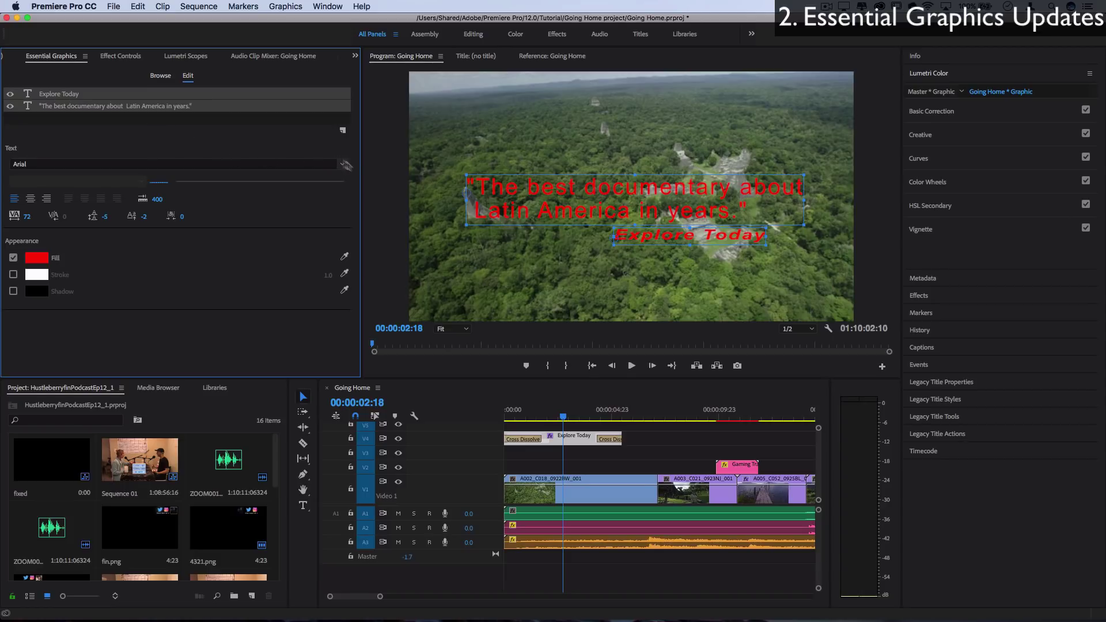
- Change the font of both titles to Charlemagne Std
{"action": "left_click", "coordinate": [342, 165]}
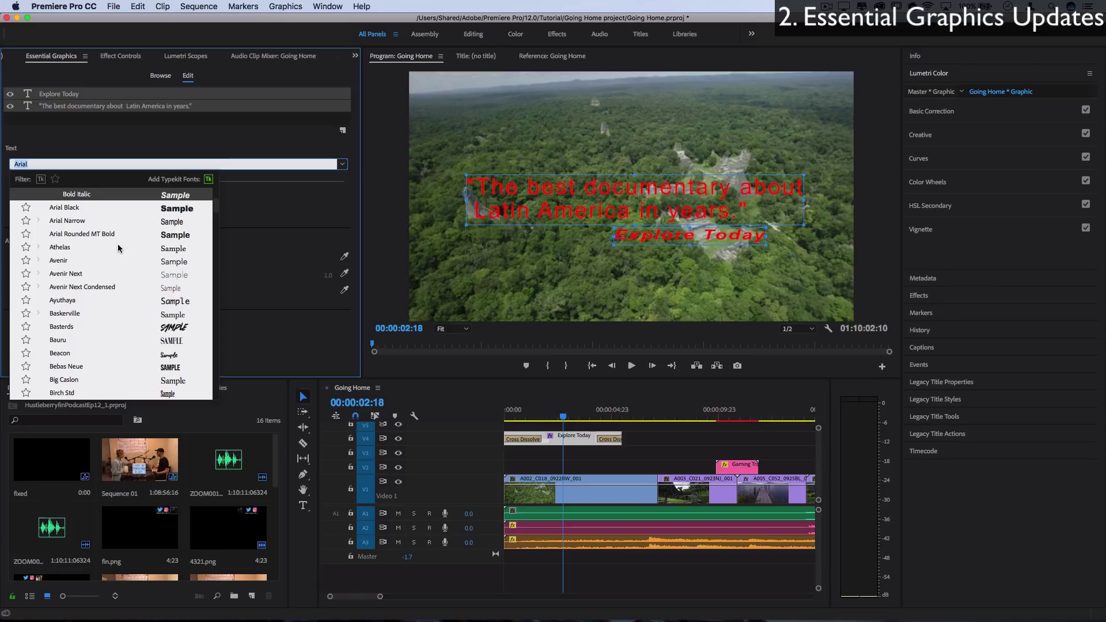
{"action": "scroll", "coordinate": [118, 248], "scroll_direction": "down", "scroll_amount": 8}
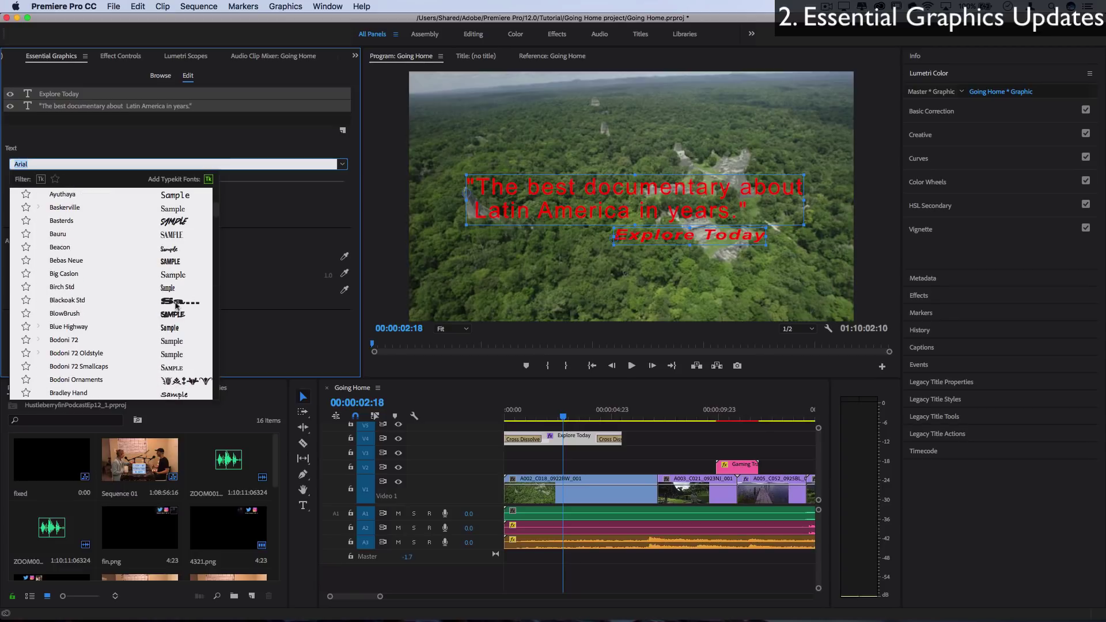
{"action": "scroll", "coordinate": [175, 305], "scroll_direction": "down", "scroll_amount": 8}
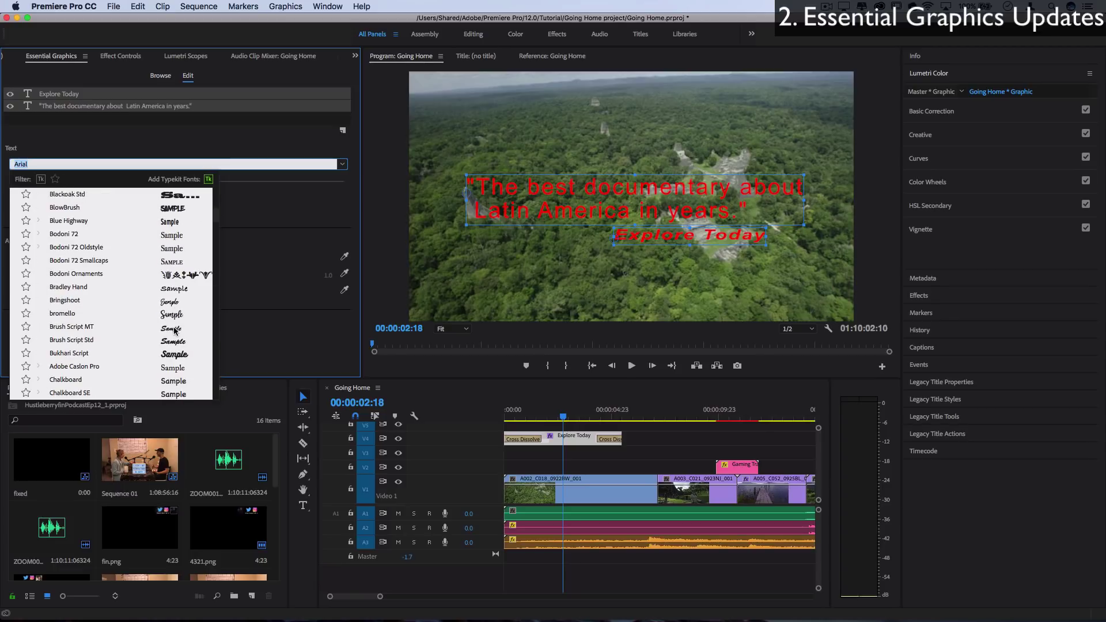
{"action": "scroll", "coordinate": [173, 329], "scroll_direction": "down", "scroll_amount": 8}
{"action": "left_click", "coordinate": [174, 317]}
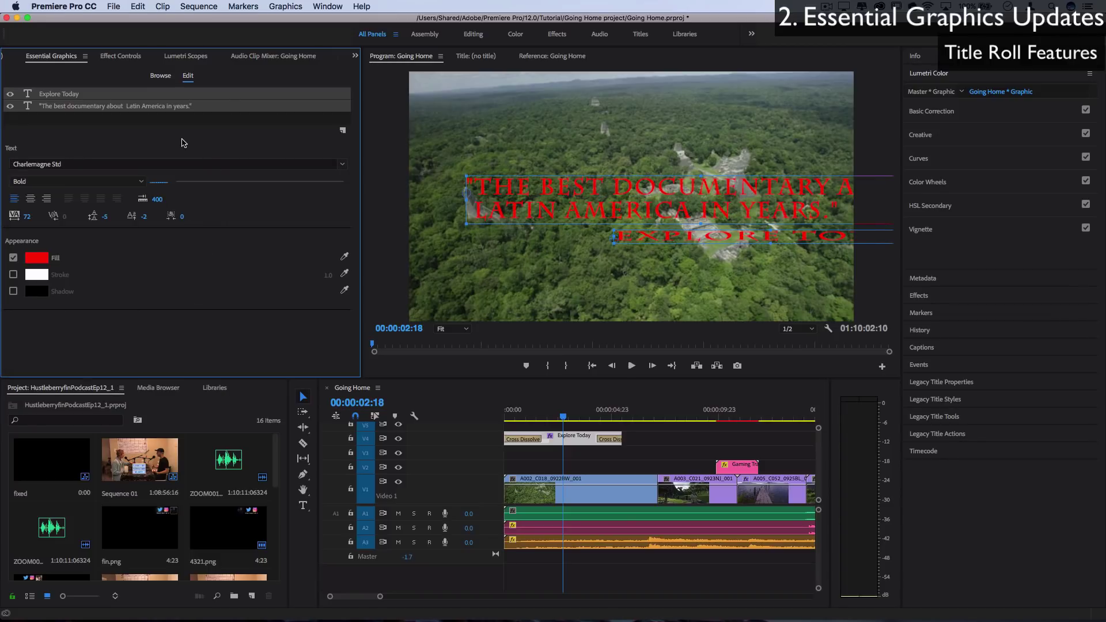
- Enable Roll for the Explore Today title and return the playhead to the sequence start
{"action": "left_click", "coordinate": [171, 122]}
{"action": "left_click", "coordinate": [19, 190]}
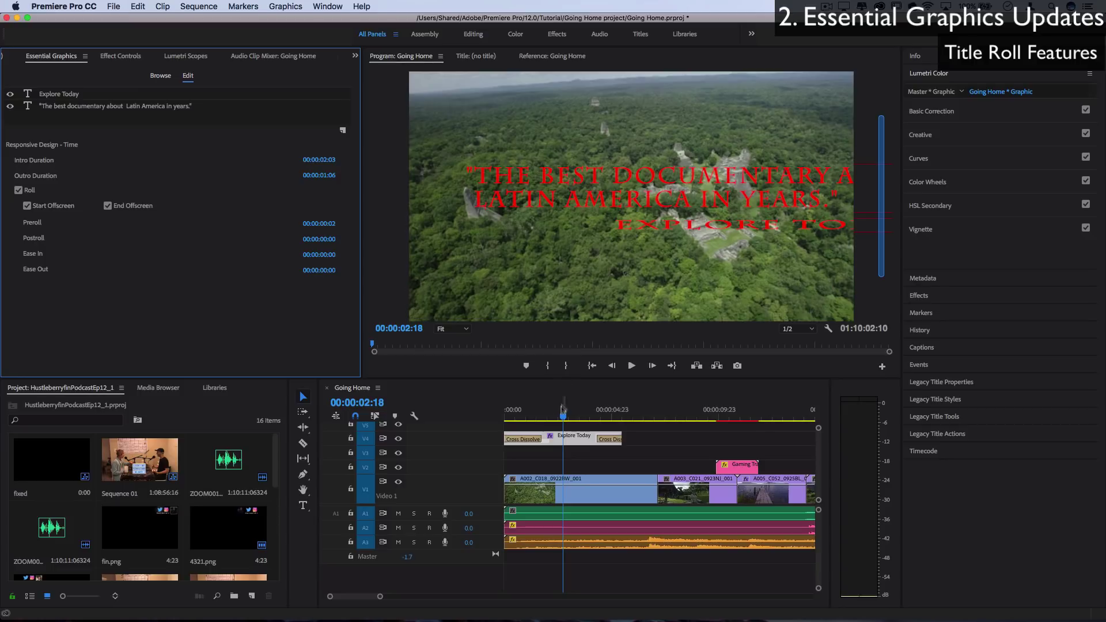
{"action": "left_click_drag", "start_coordinate": [563, 411], "coordinate": [460, 416]}
- Preview the rolling titles, stop playback, and select the quote text layer
{"action": "key", "text": "space"}
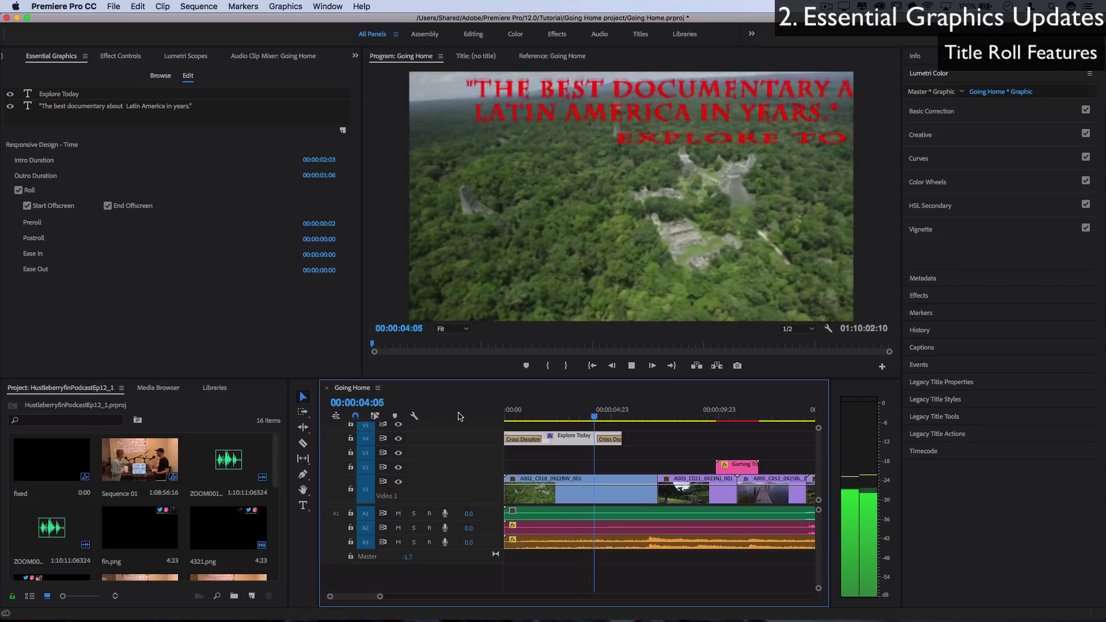
{"action": "key", "text": "space"}
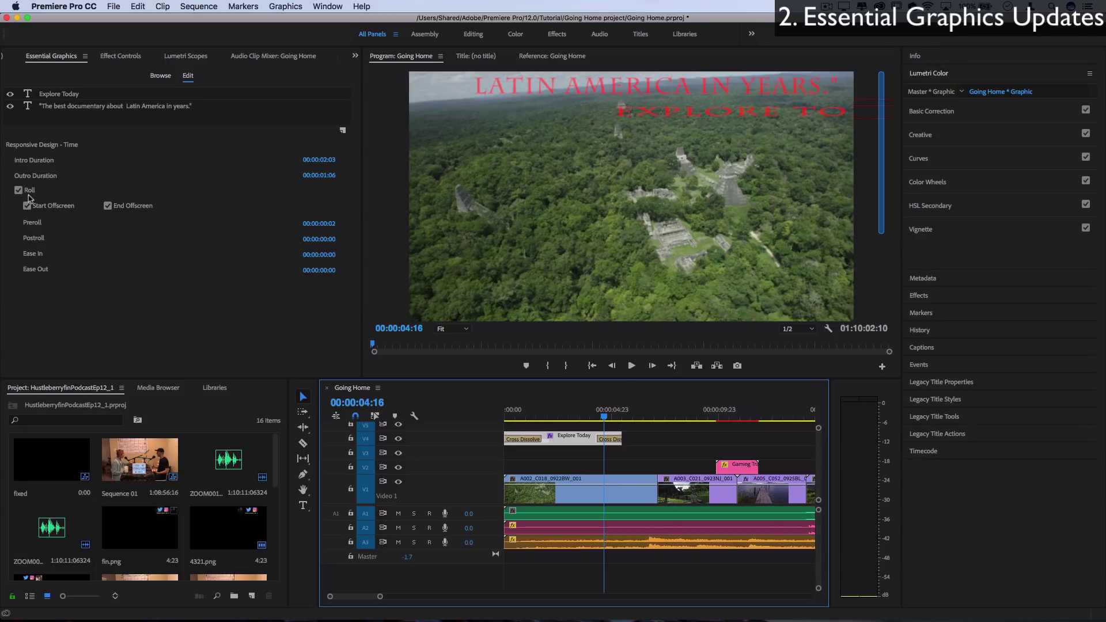
{"action": "left_click", "coordinate": [72, 108]}
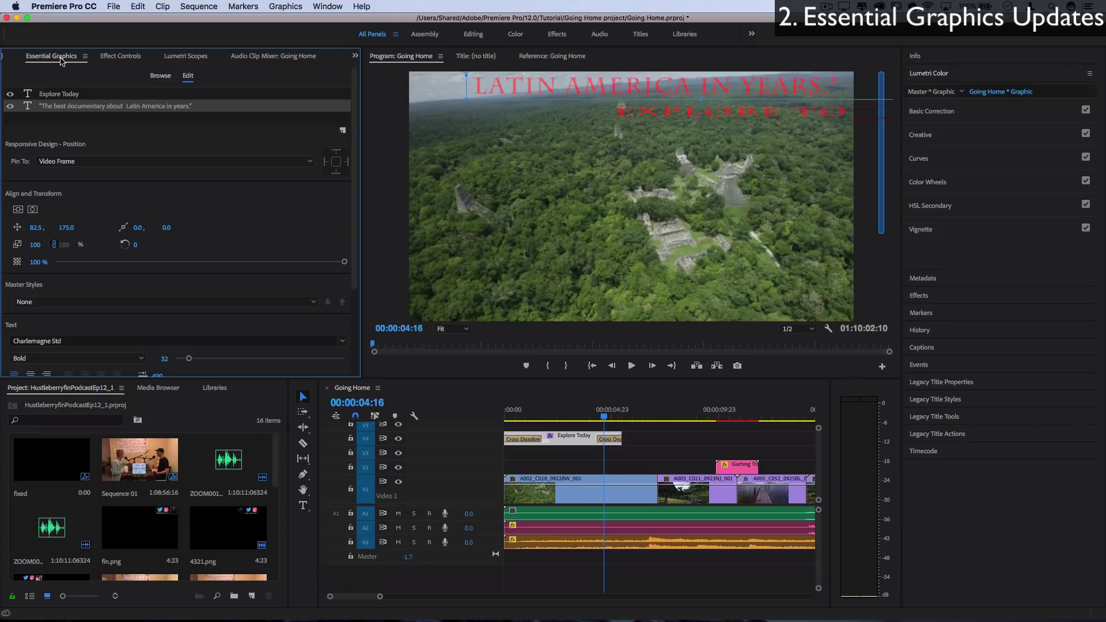
- Choose the Type tool, select the Gaming Transition clip, and move the playhead onto it
{"action": "left_click", "coordinate": [303, 505]}
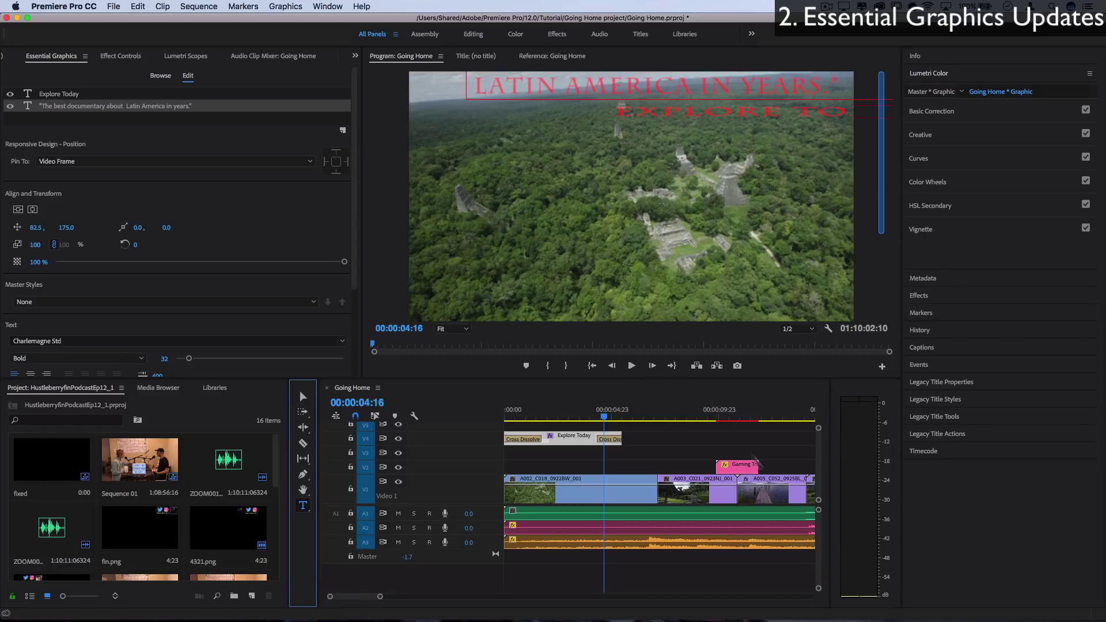
{"action": "left_click", "coordinate": [746, 464]}
{"action": "left_click_drag", "start_coordinate": [719, 416], "coordinate": [754, 416]}
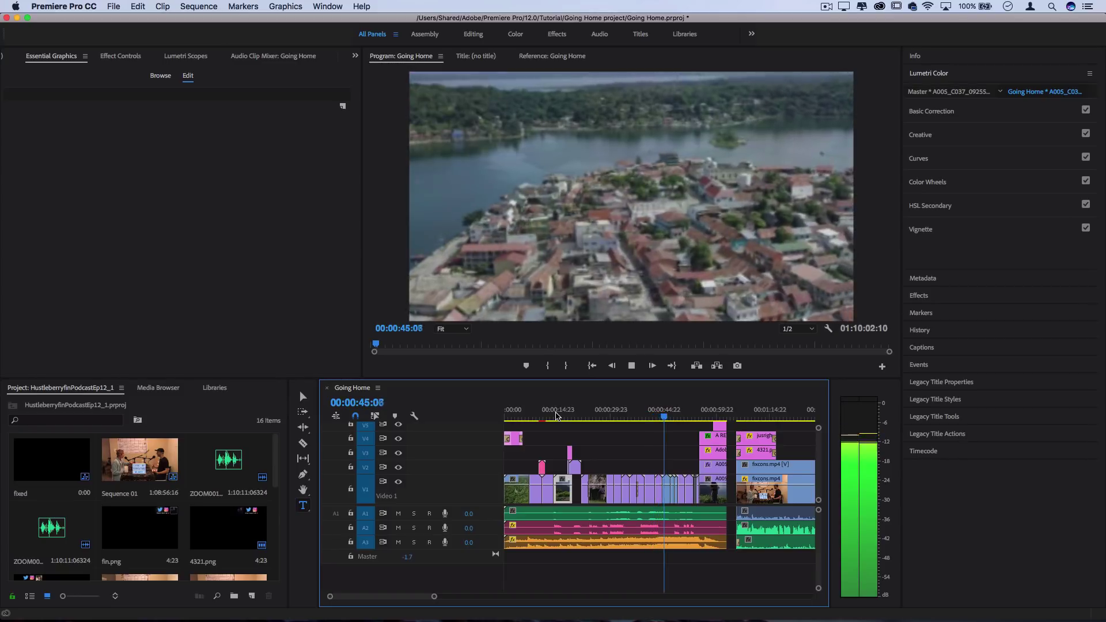
- Stop playback at 00:00:46:21 on the aerial lakeside town footage
{"action": "key", "text": "space"}
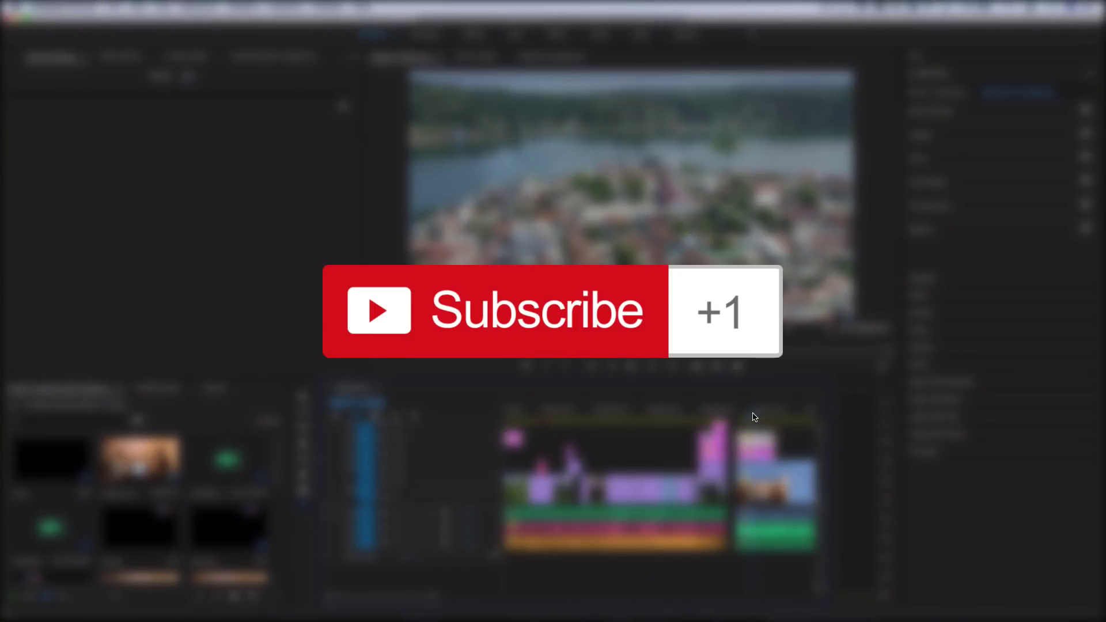
- Move the playhead to a street clip in the Going Home sequence
{"action": "left_click", "coordinate": [618, 416]}
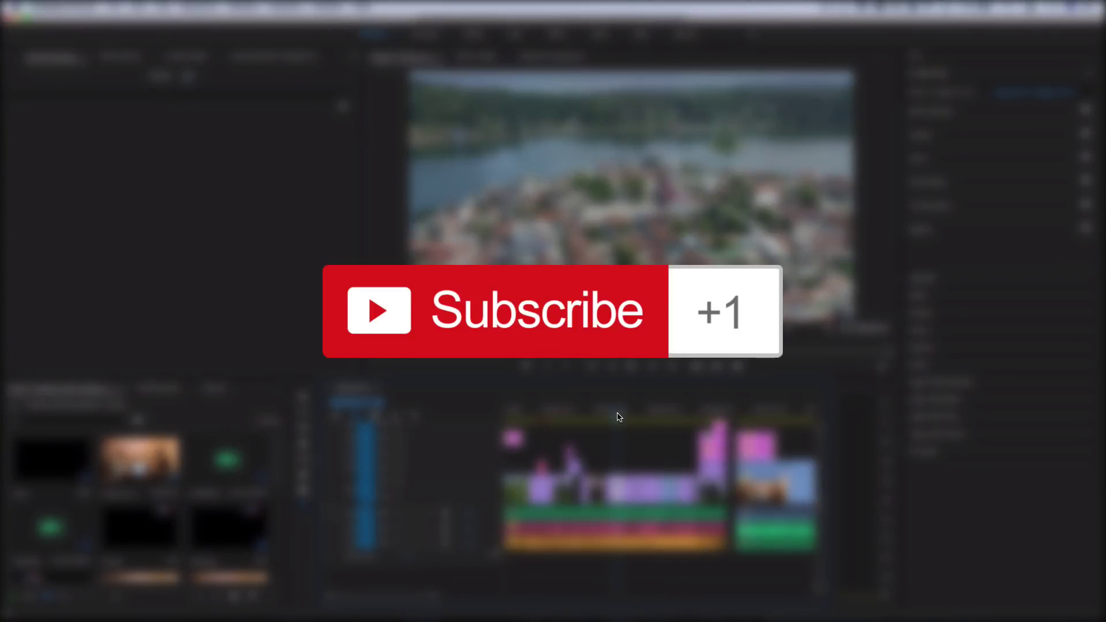